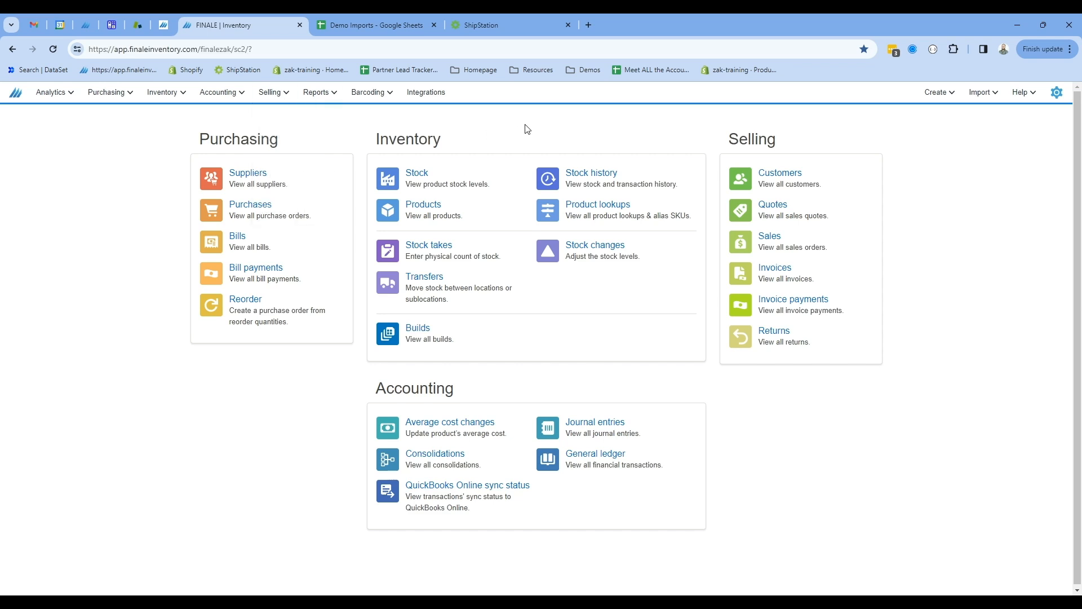
Open the batch create and update products import page.
click(439, 99)
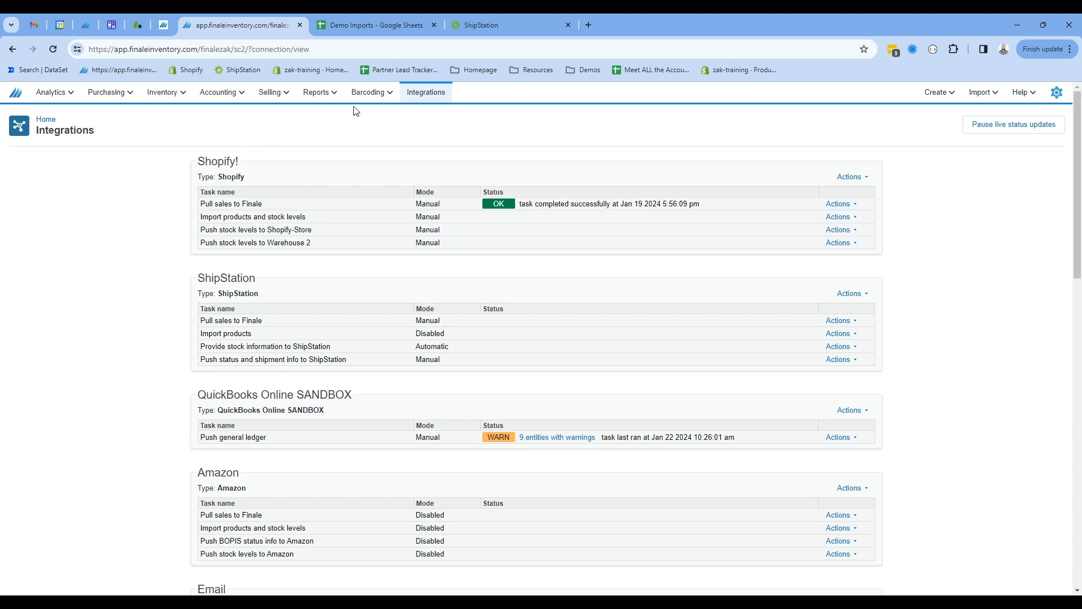
click(17, 94)
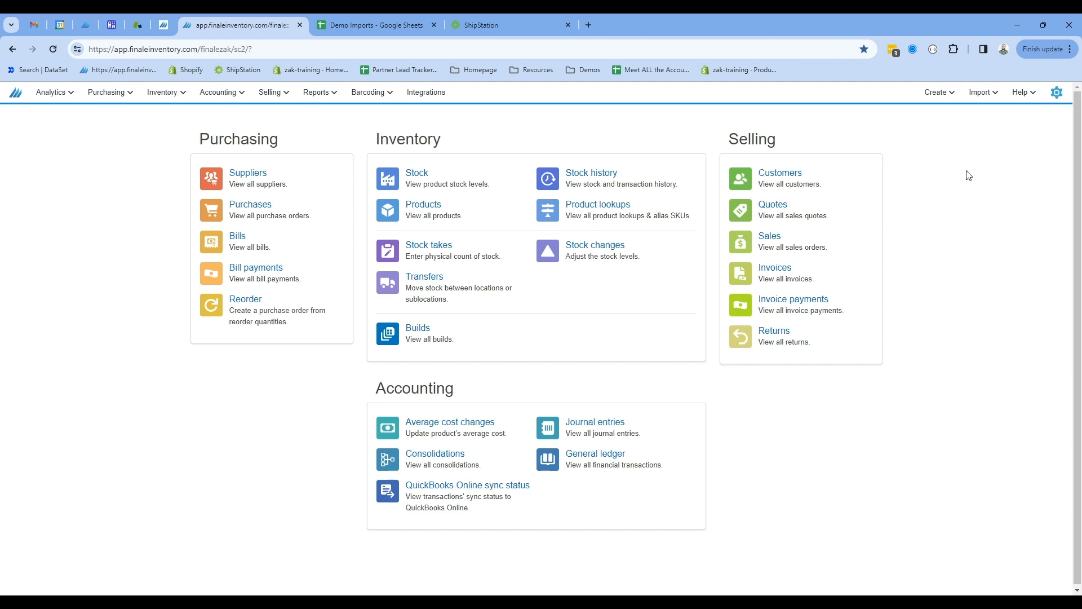
click(987, 96)
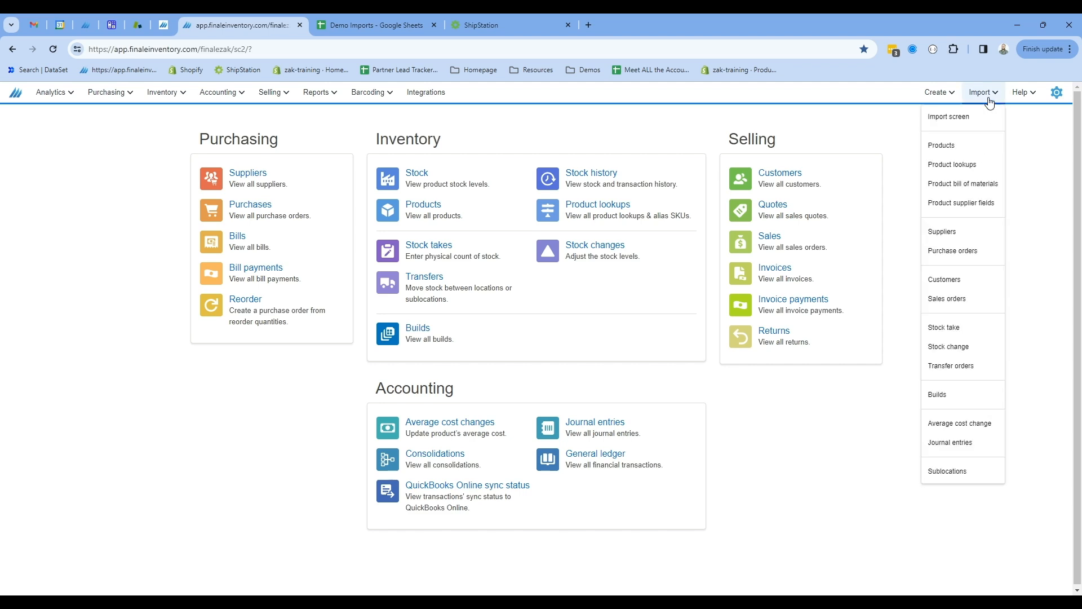
click(972, 148)
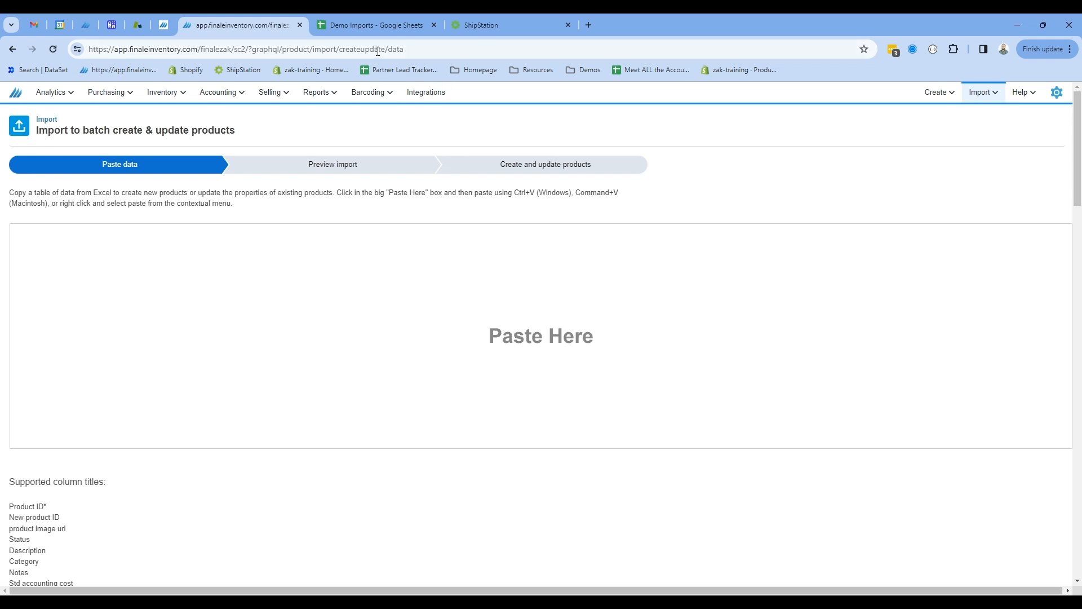
Copy the product data range A1:J5 from the Product Import sheet.
click(386, 26)
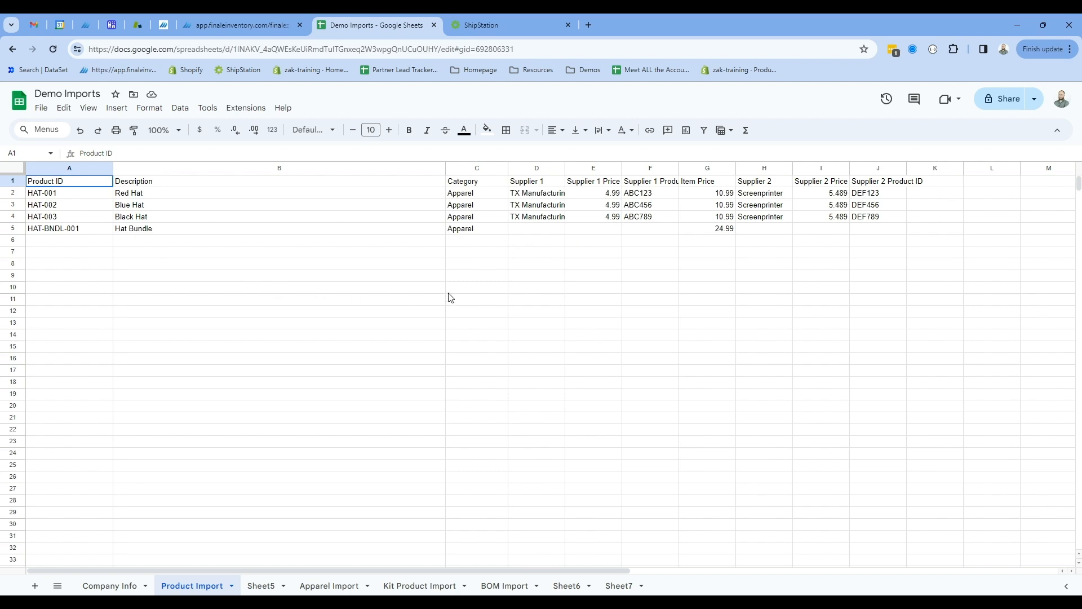
drag(66, 186, 874, 234)
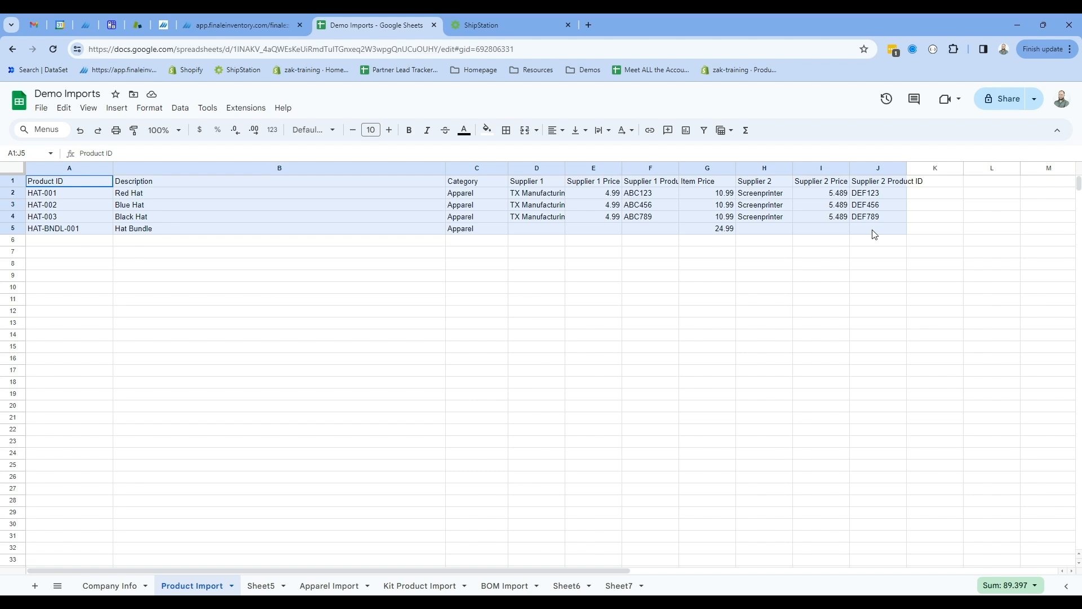
right_click(436, 195)
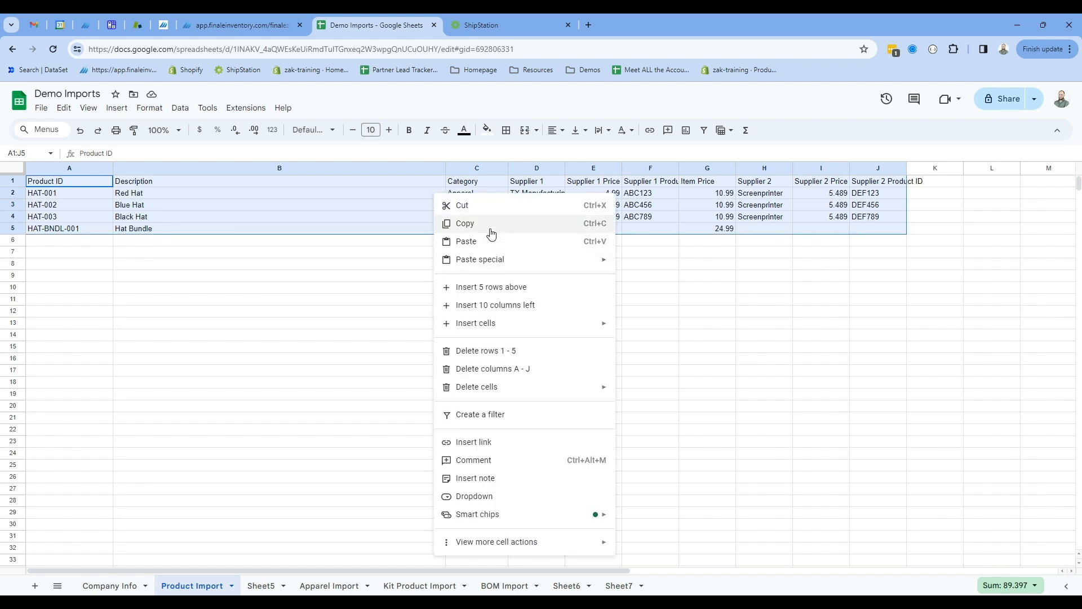
click(490, 228)
Paste the copied data into the import box and preview the Supplier 2 entries.
click(231, 19)
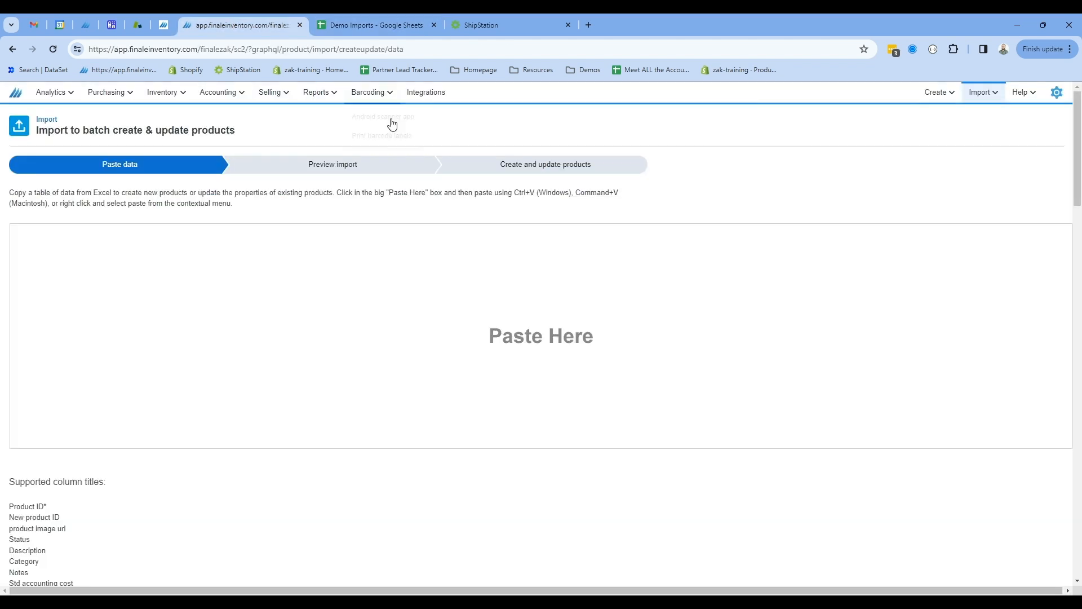
right_click(246, 284)
click(271, 389)
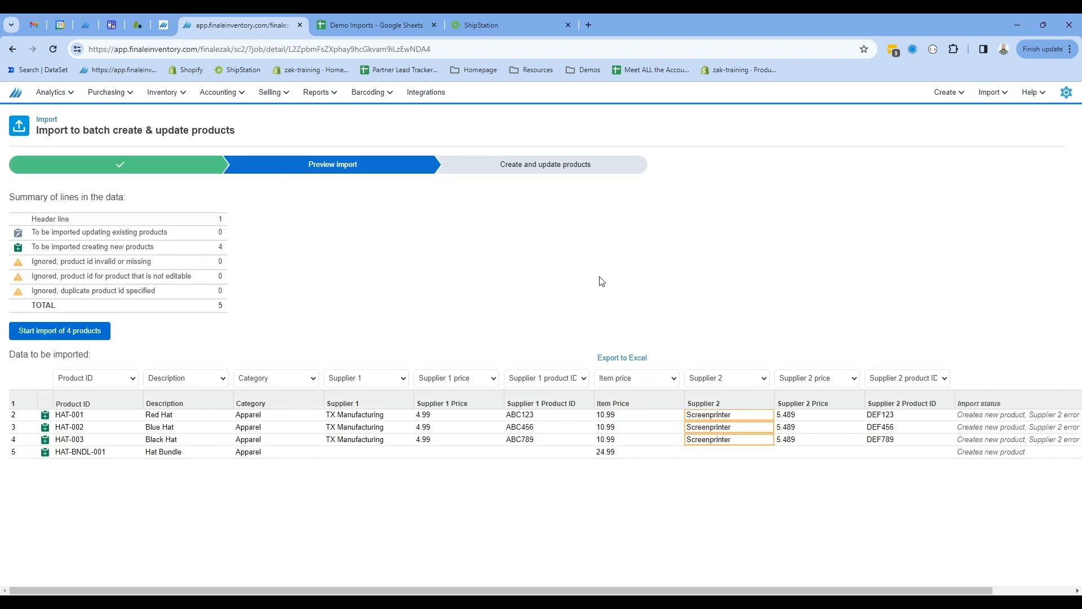
mouse_move(755, 425)
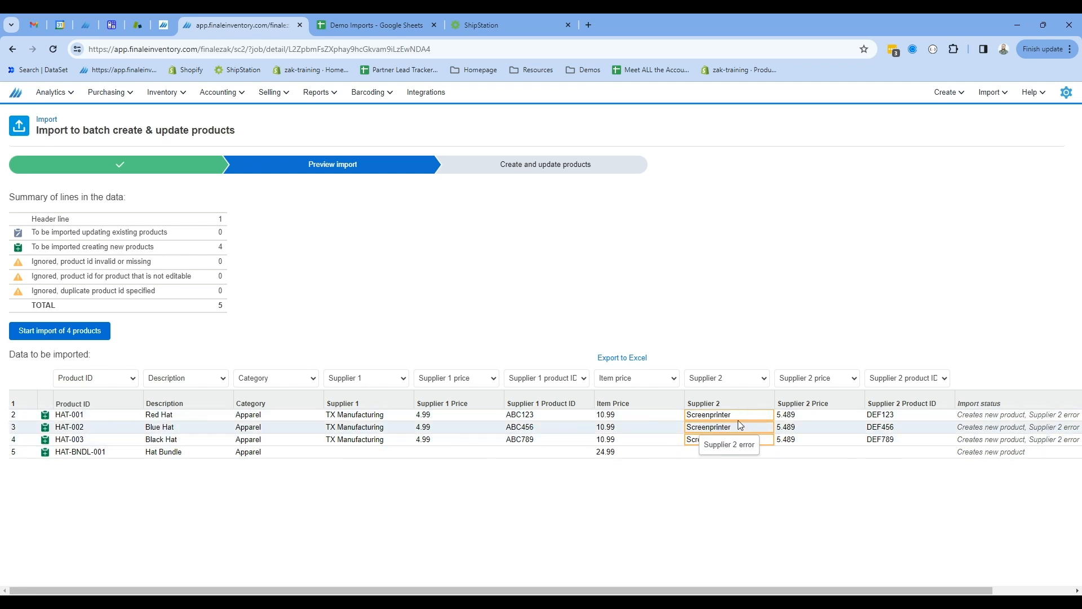
Open the suppliers list to check the supplier names.
click(112, 95)
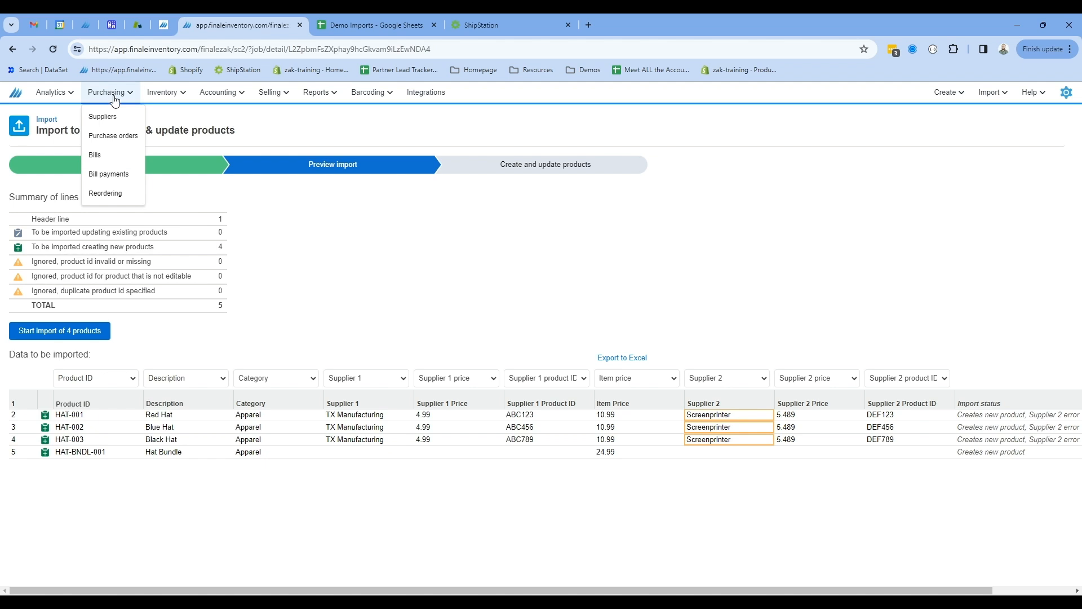
click(107, 117)
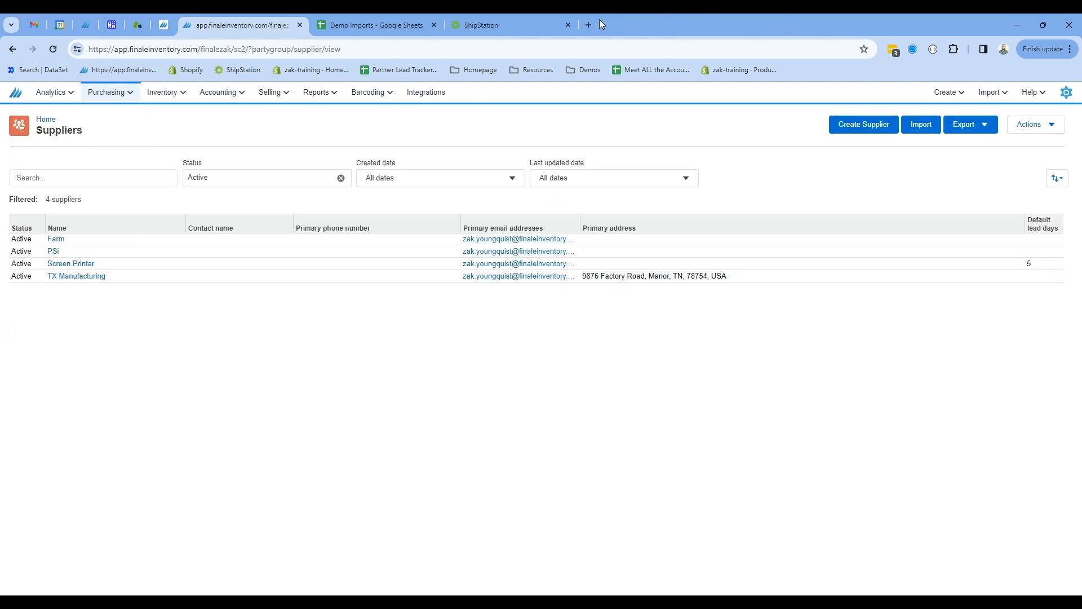
Change Supplier 2 in cells H2 to H4 of the sheet to Screen printer.
click(398, 25)
click(634, 255)
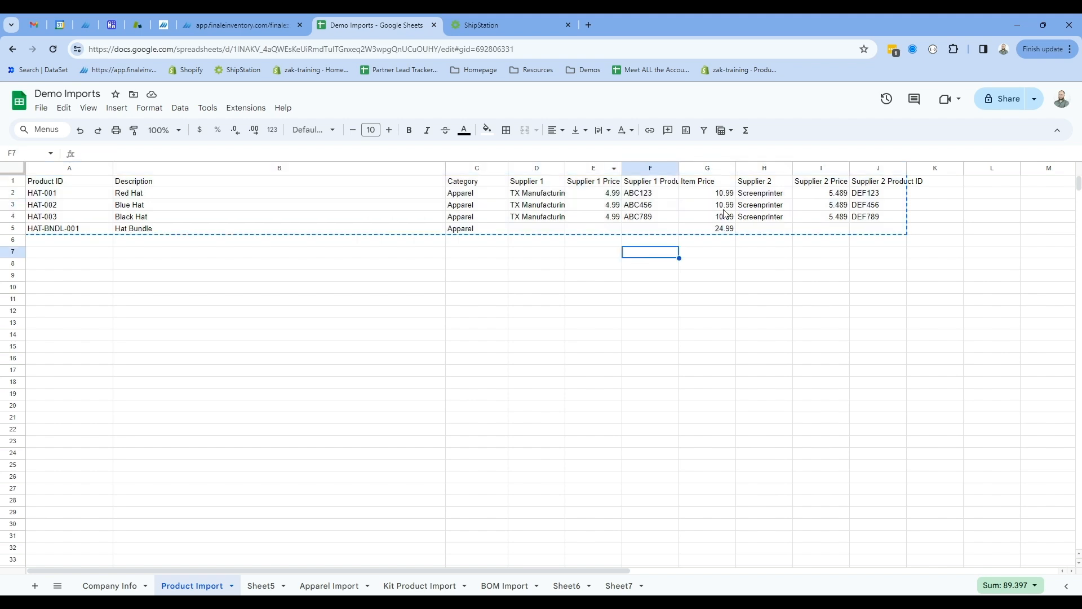
click(765, 197)
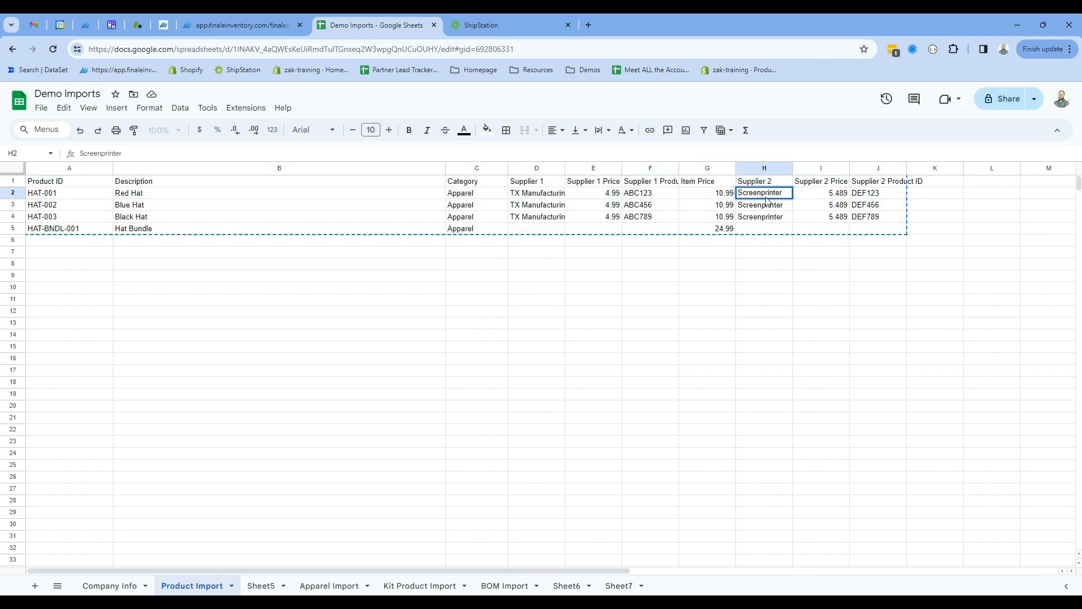
key(Tab)
click(787, 195)
drag(792, 198, 792, 222)
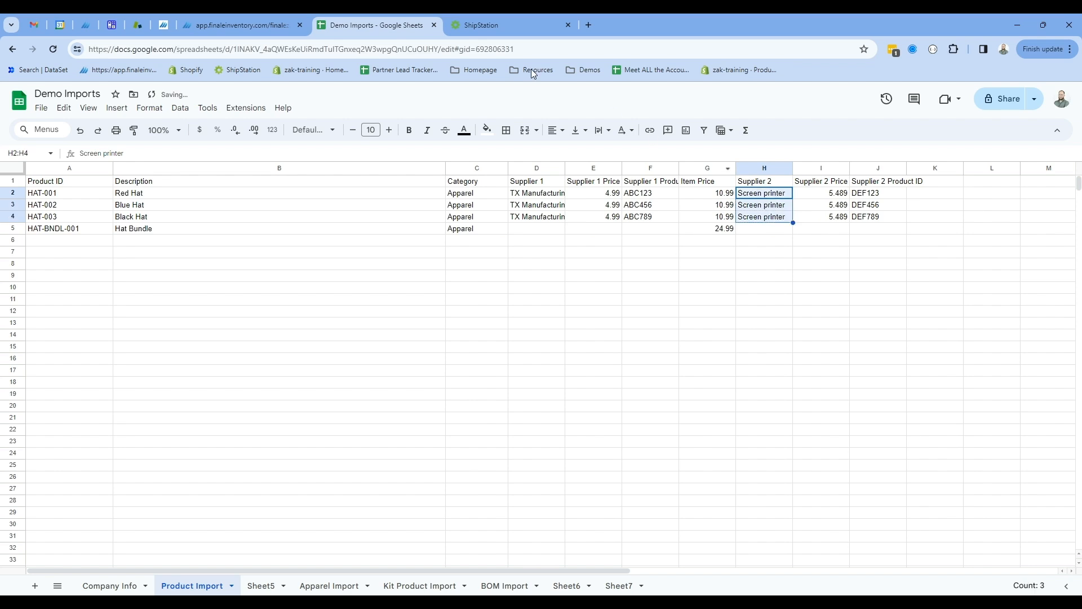
Copy the updated product data range A1:J5.
drag(82, 180, 474, 217)
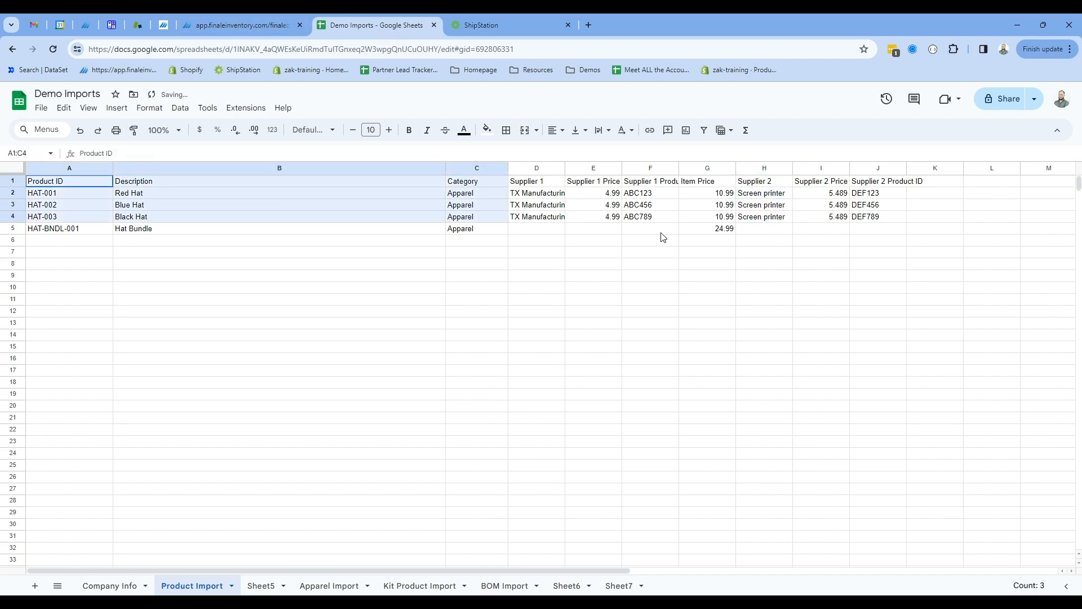
shift+click(863, 228)
right_click(856, 226)
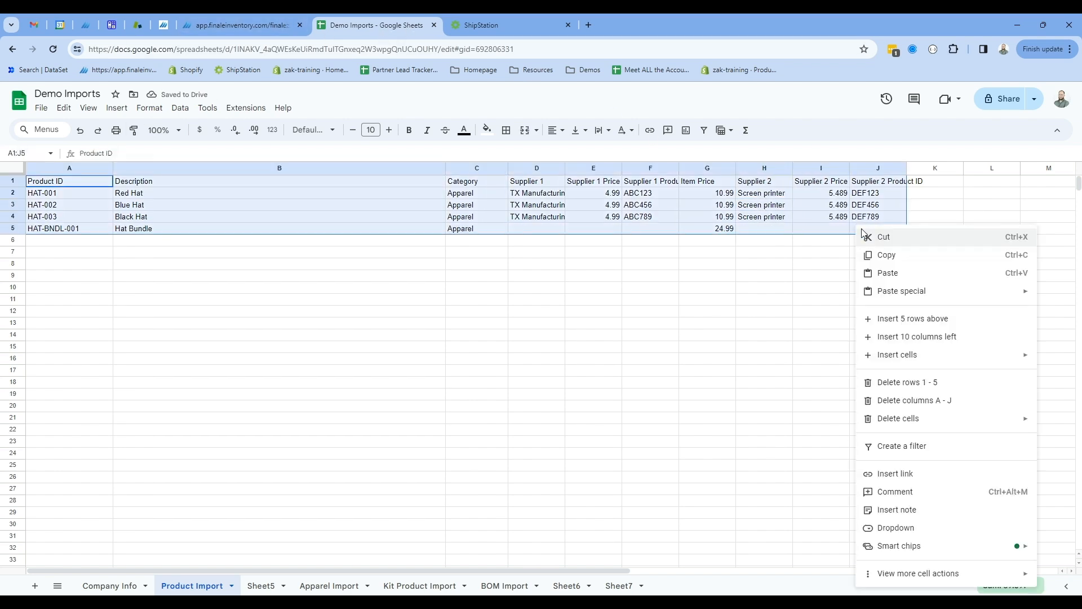
click(882, 255)
Paste the updated product data into a new batch product import.
click(243, 25)
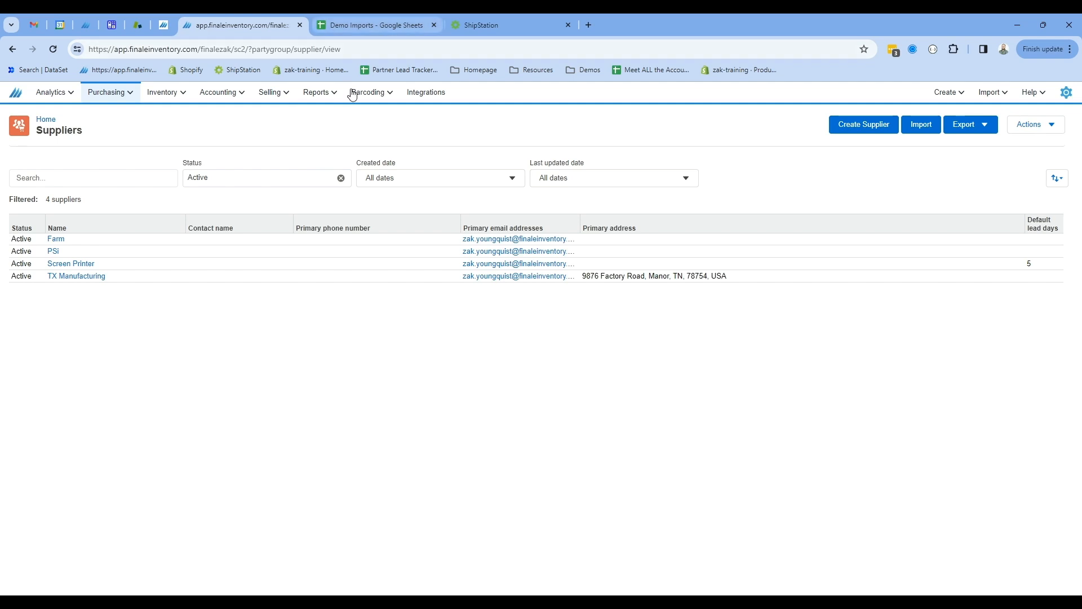
click(990, 92)
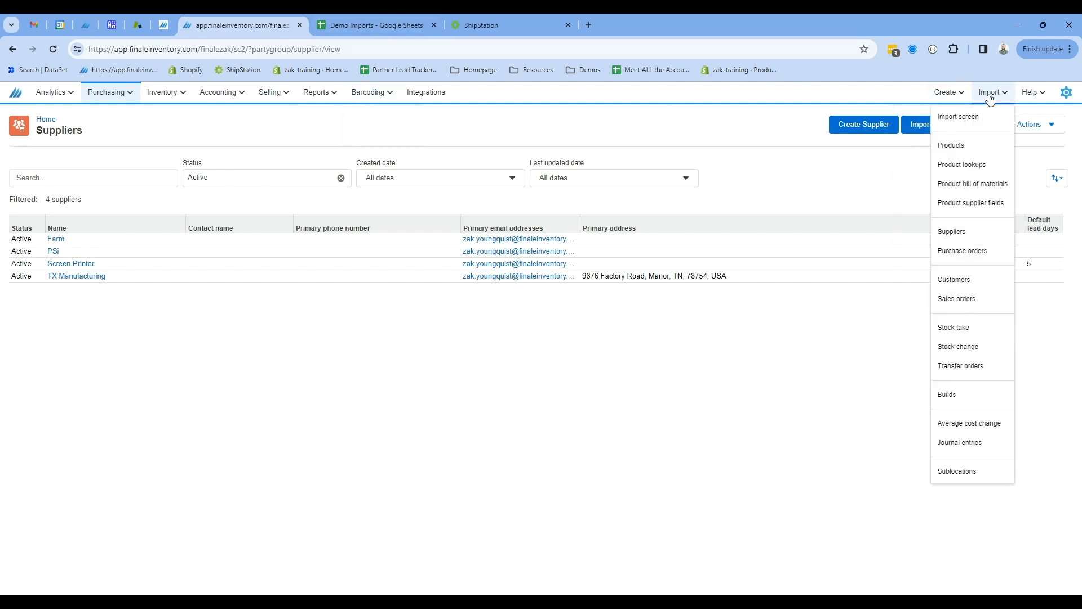
click(969, 158)
click(338, 275)
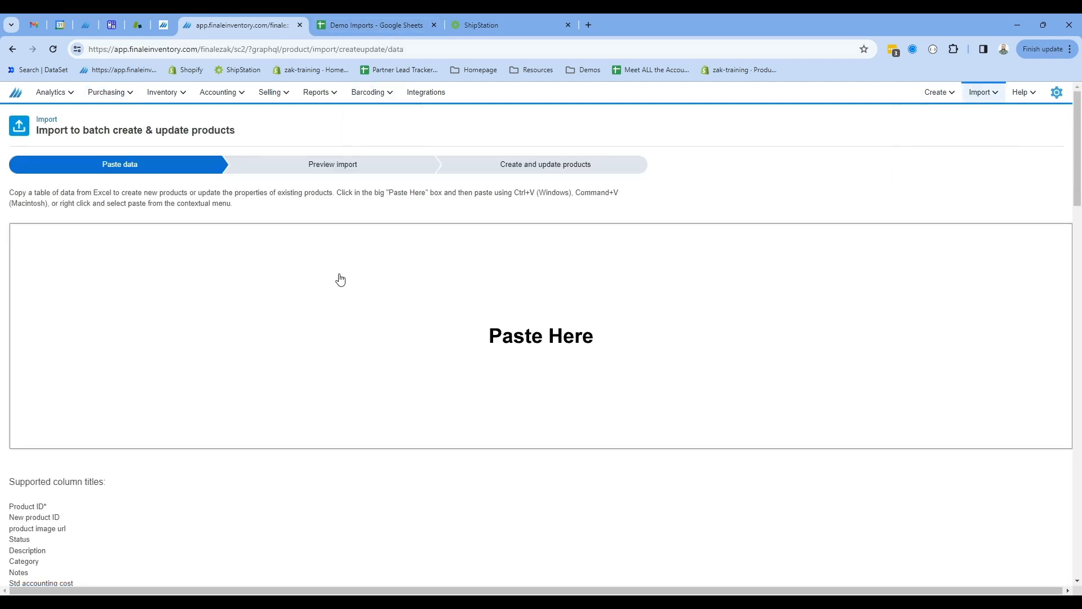
key(ctrl+v)
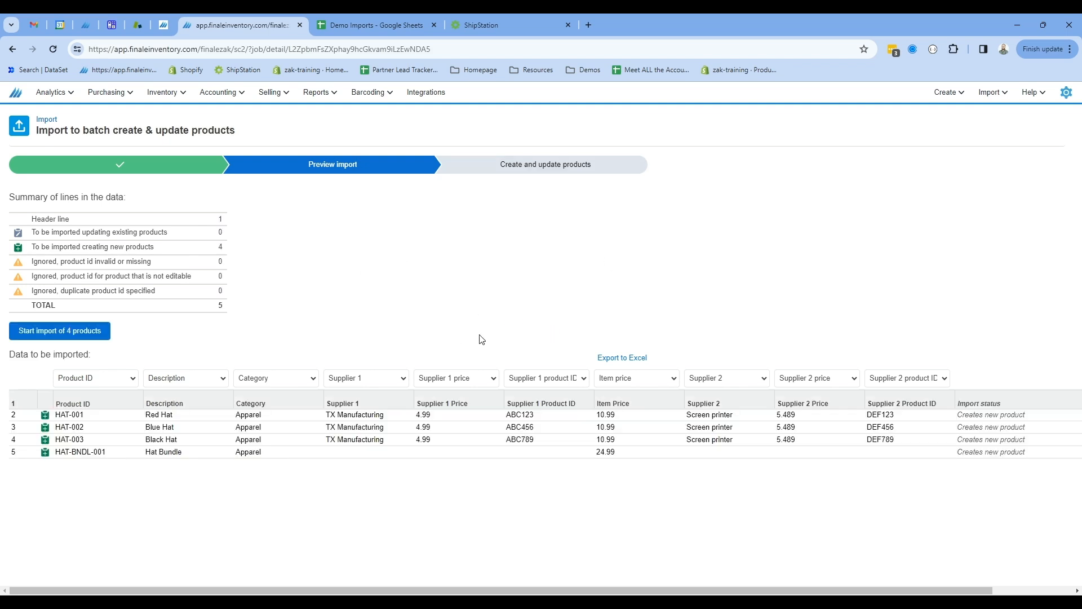
Start the import of the 4 products and confirm it.
click(68, 331)
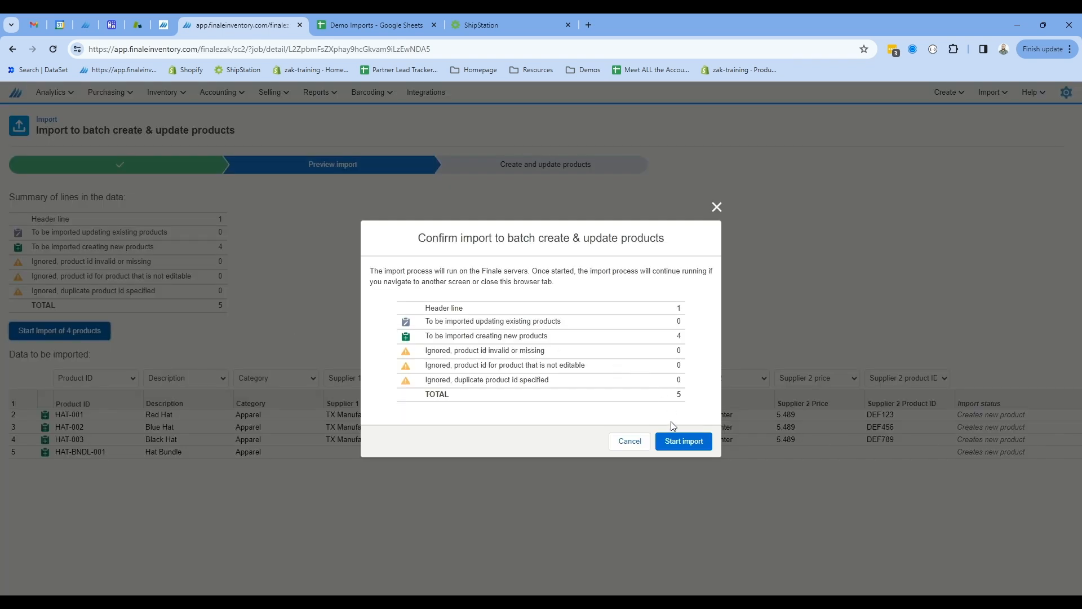
click(681, 440)
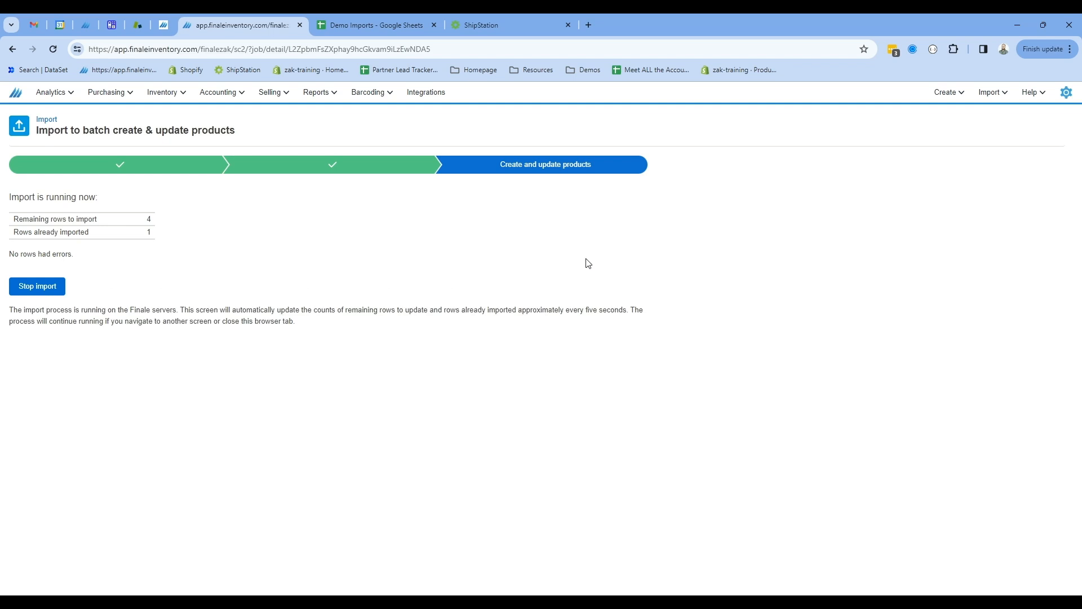
Open the stock view and filter it for HAT to review the imported products.
click(158, 94)
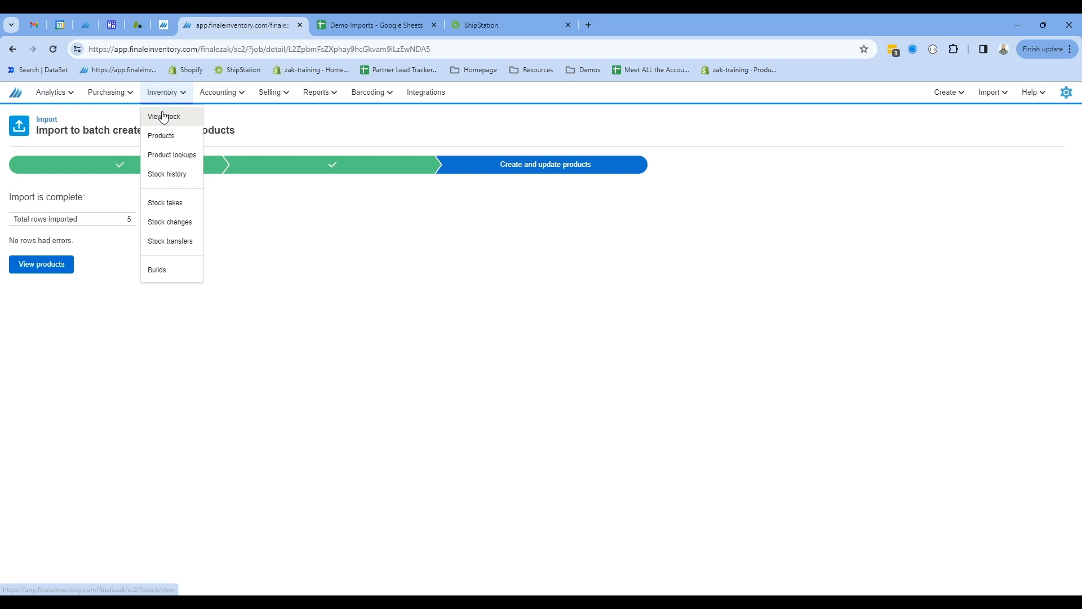
click(162, 115)
click(76, 202)
text(HAT)
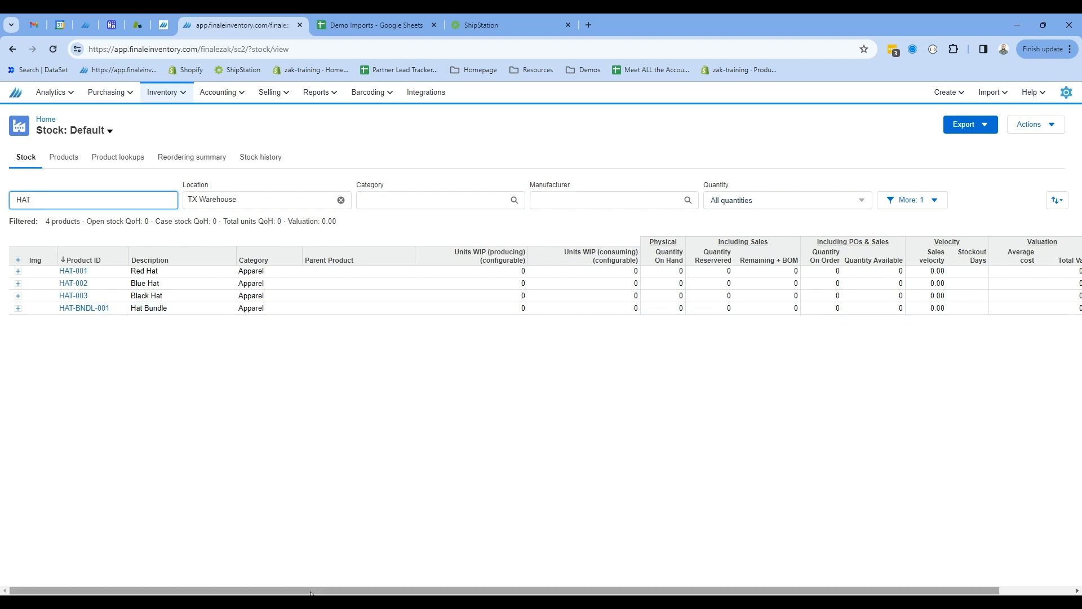
drag(314, 591, 452, 579)
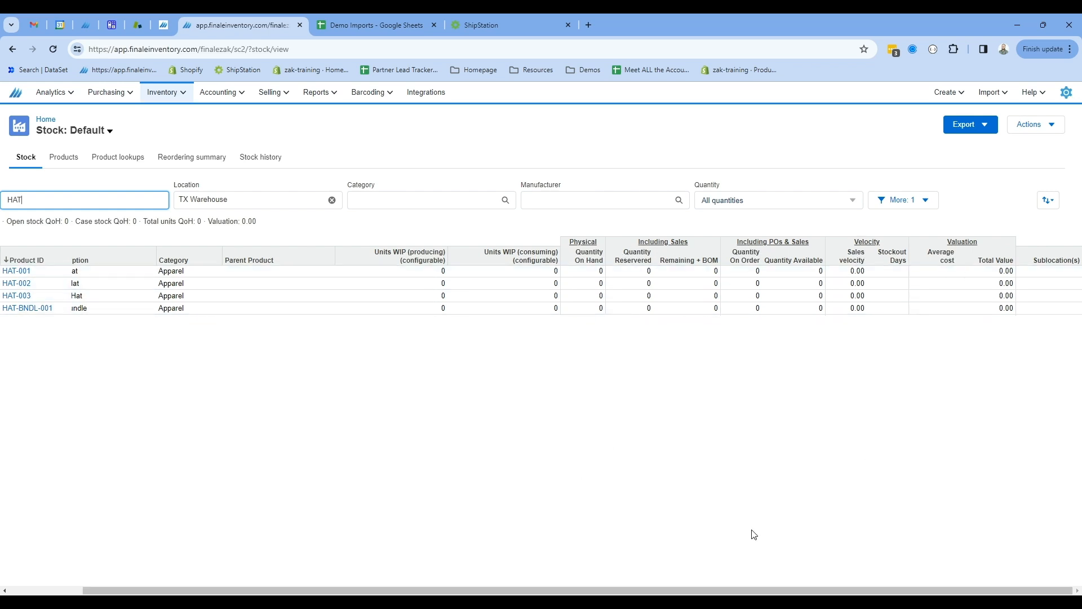
drag(642, 592, 563, 592)
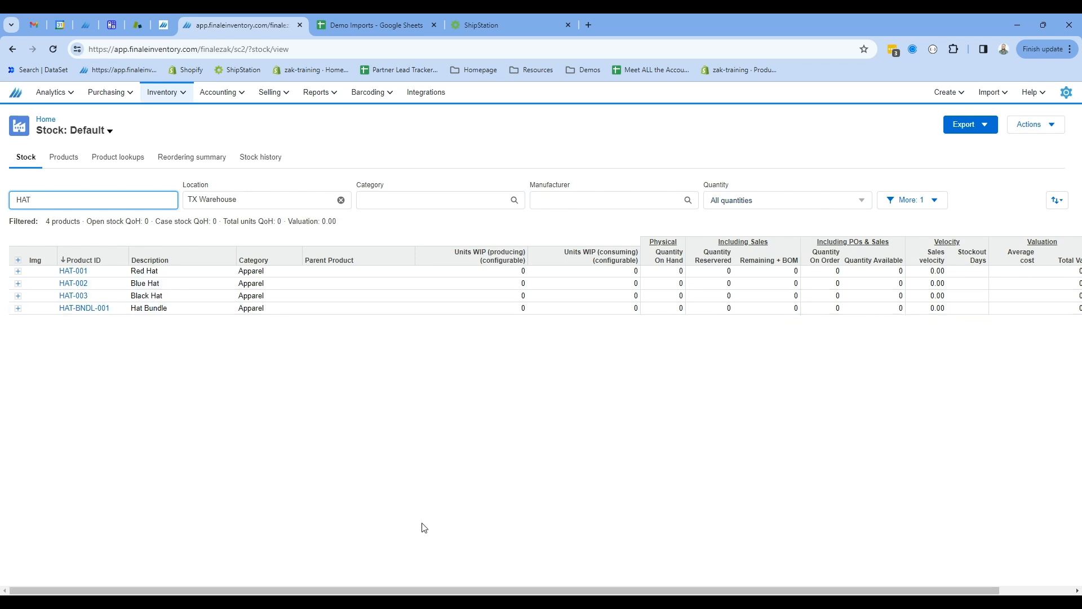
Open the Hat Bundle product and add a bill of materials line for HAT-001: Red Hat.
click(87, 314)
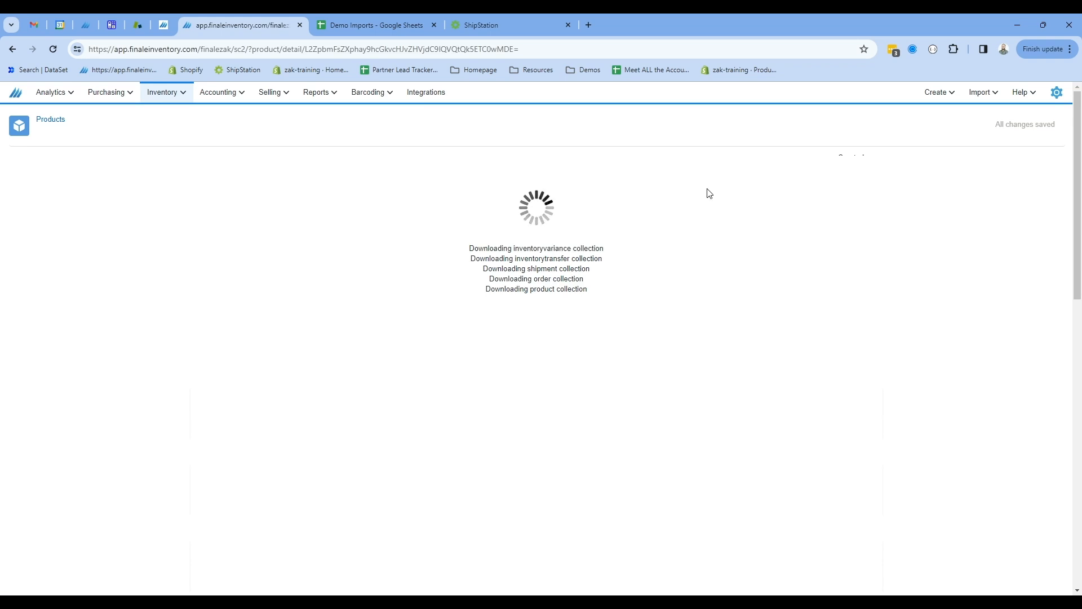
scroll(518, 218, down, 3)
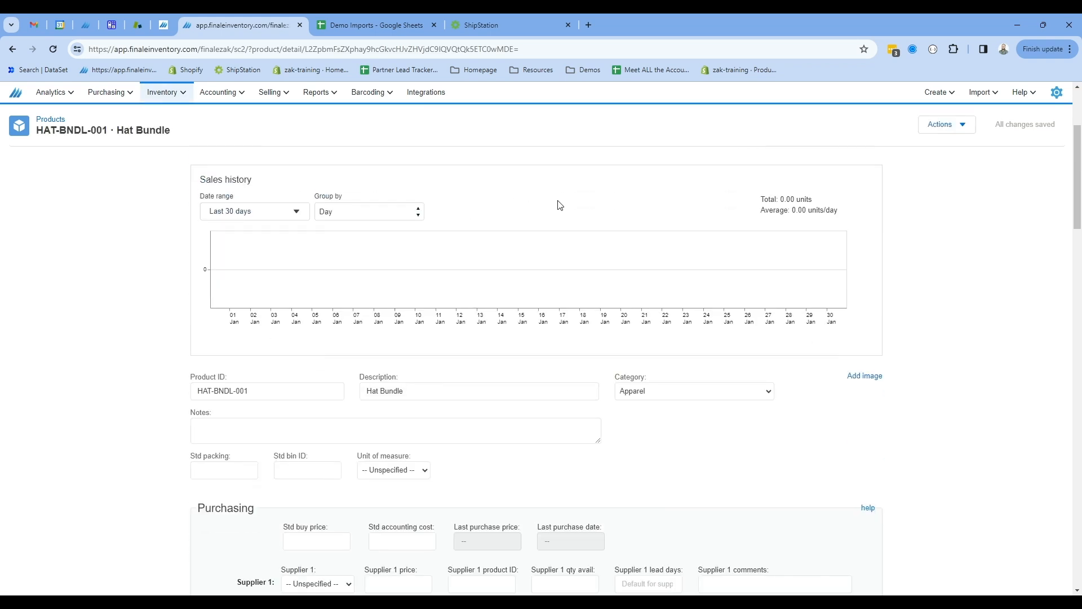
scroll(560, 204, down, 10)
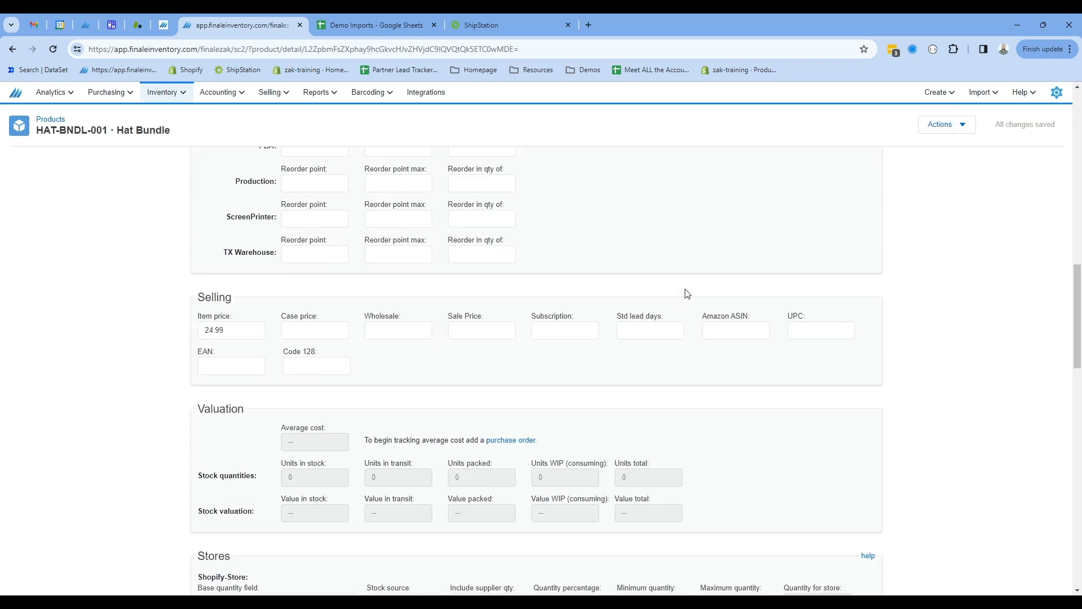
scroll(687, 293, down, 15)
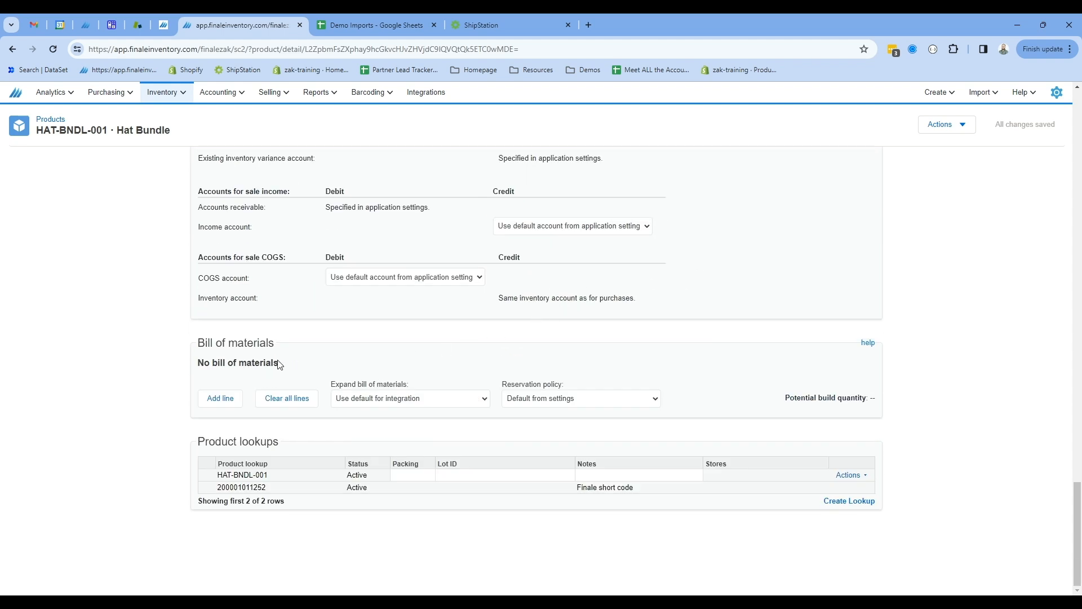
click(220, 398)
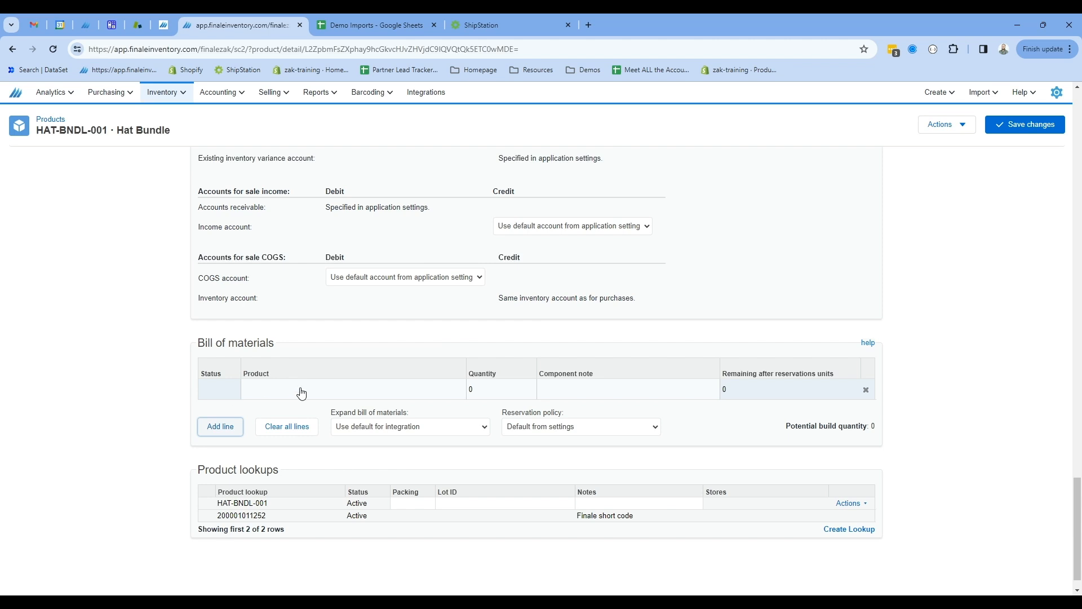
click(301, 393)
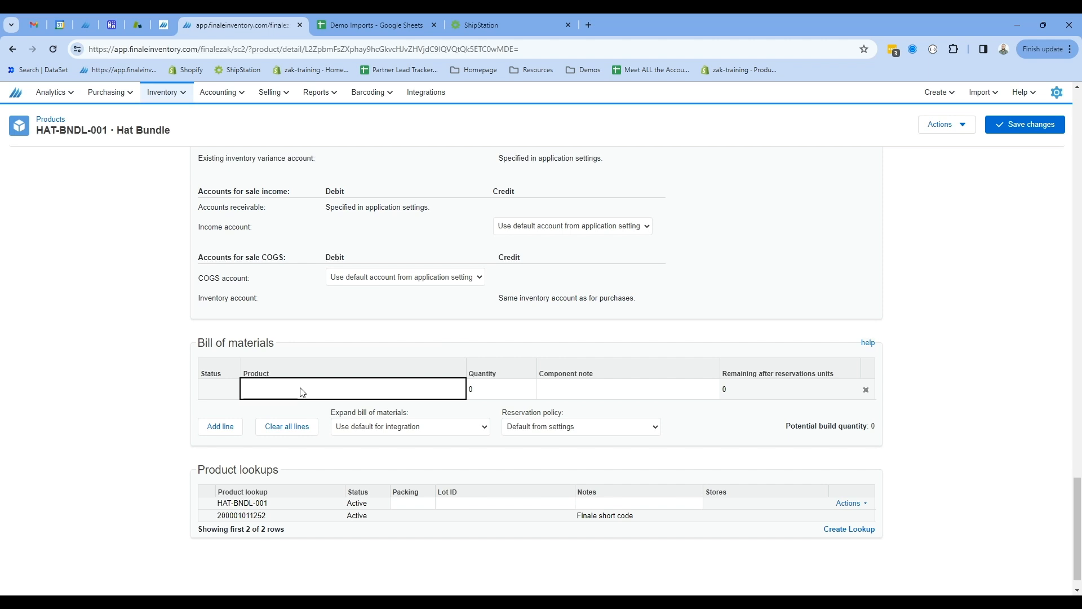
text(REd)
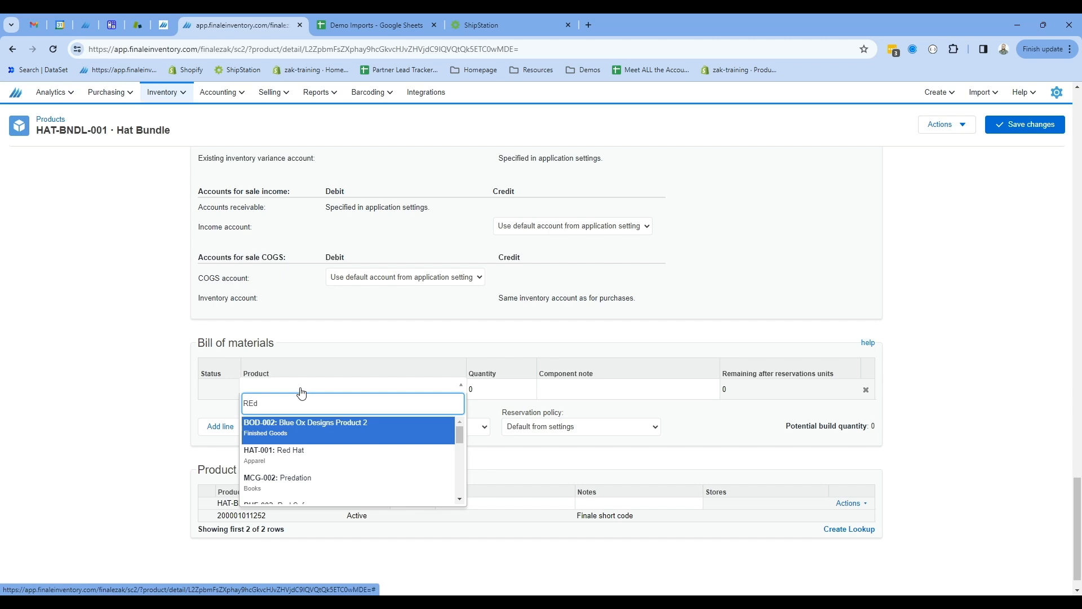
key(Down)
key(Return)
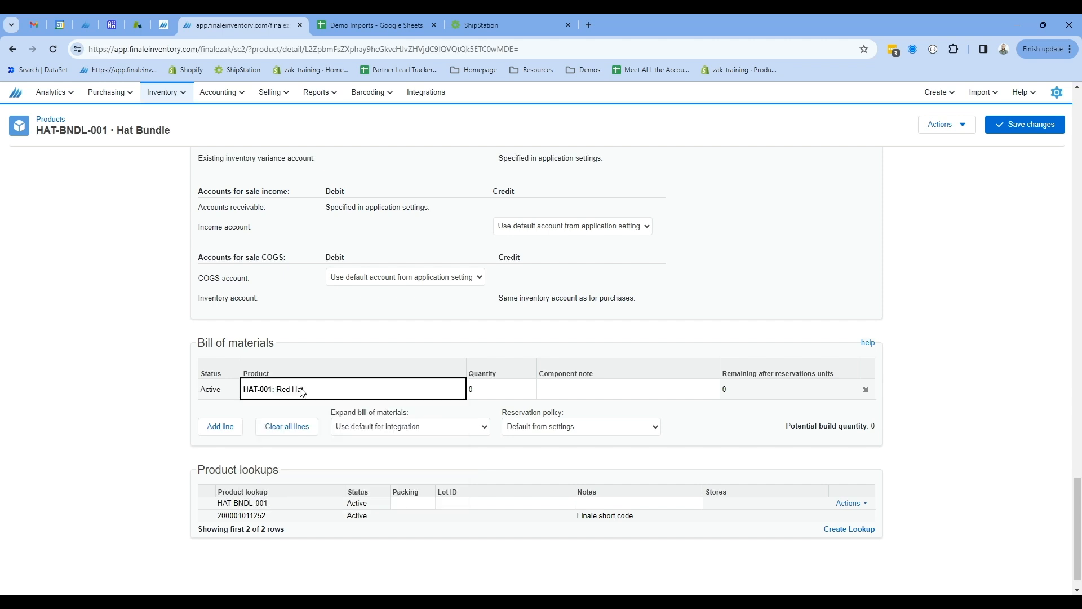
Add bill of materials lines for HAT-002: Blue Hat and HAT-003: Black Hat to the Hat Bundle.
click(222, 429)
click(223, 451)
click(296, 414)
text(Ha)
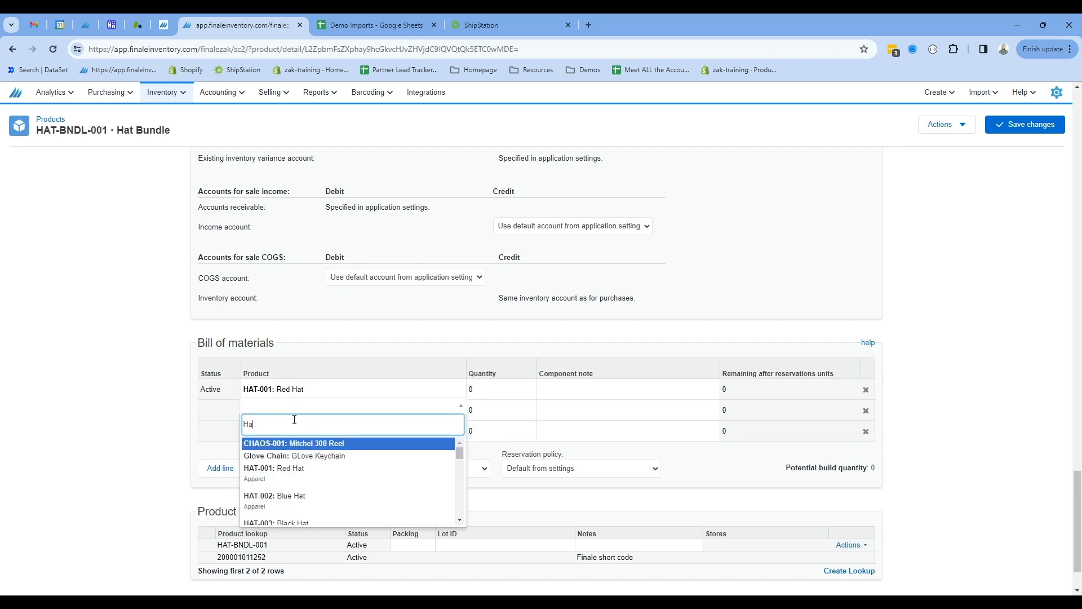
text(t)
key(Down)
key(Return)
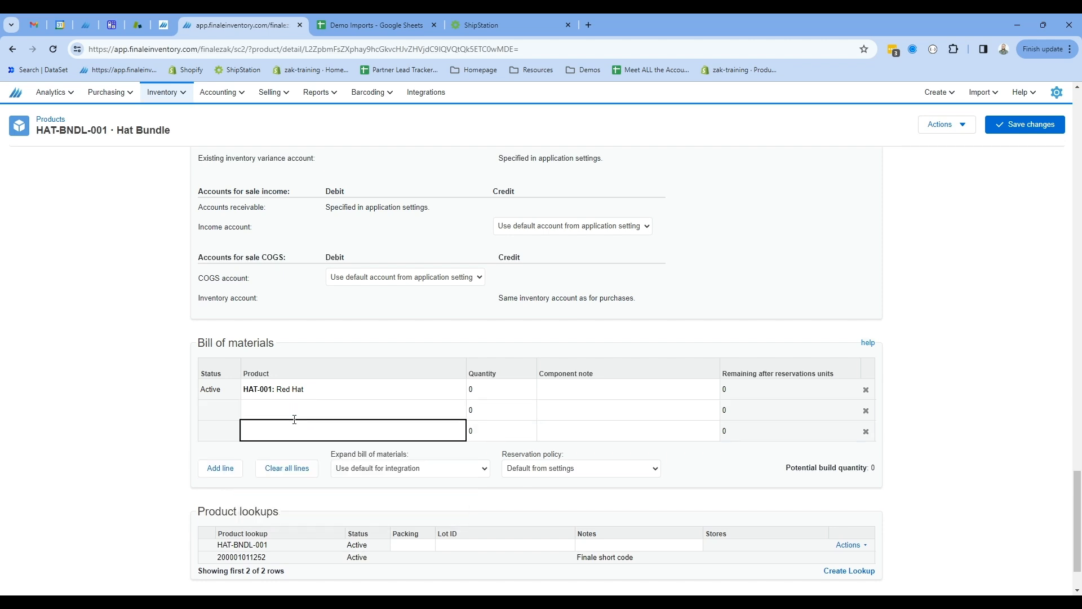
text(HAT)
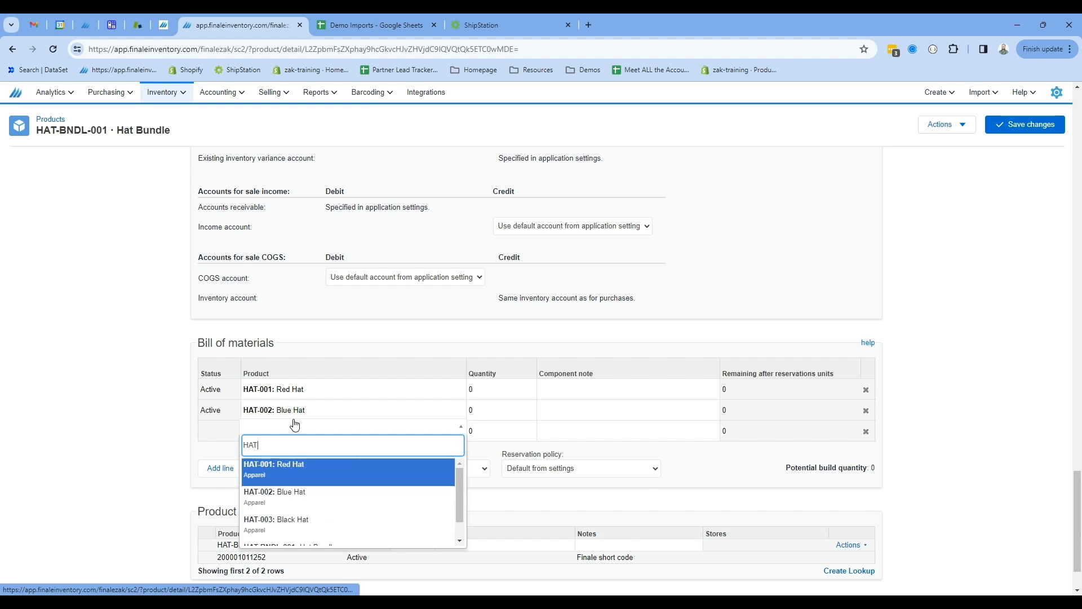
key(Down)
key(Down)
key(Return)
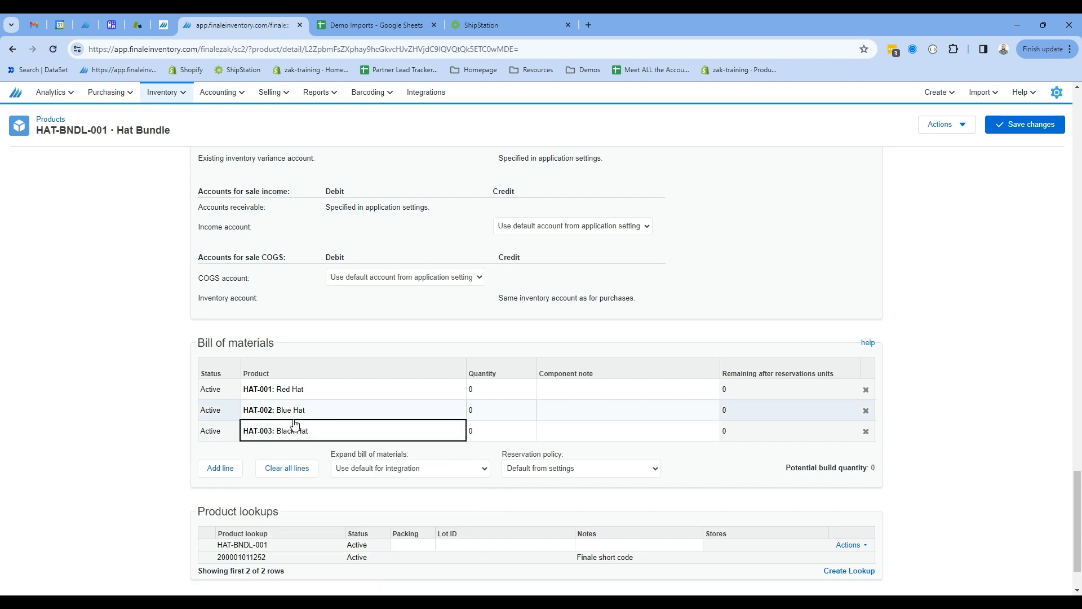
Set each bill of materials component's quantity to 1 and save the Hat Bundle.
click(486, 392)
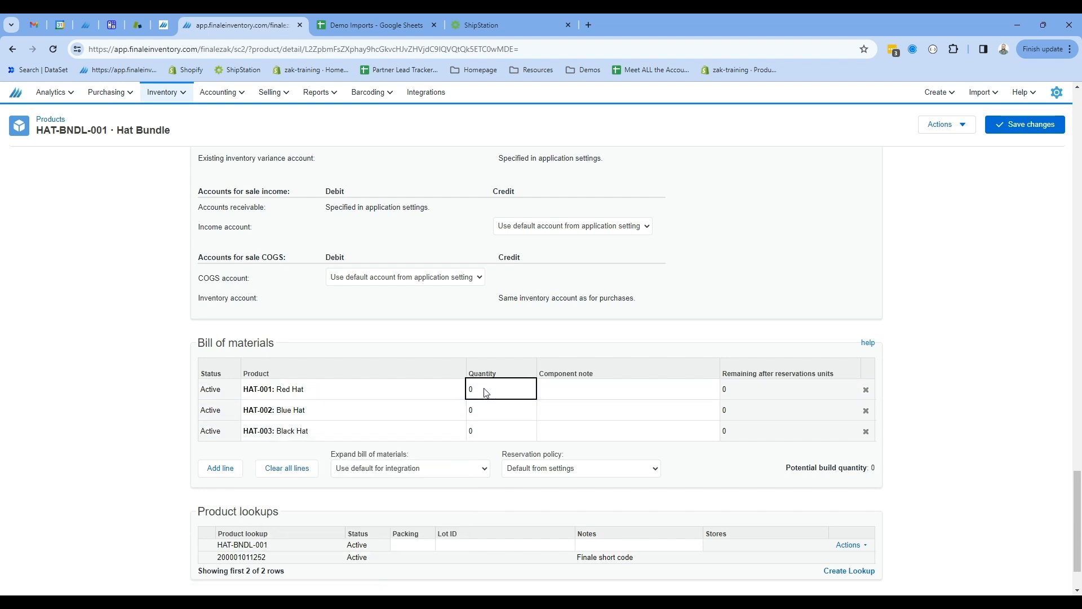
key(Down)
text(1)
key(Down)
text(1)
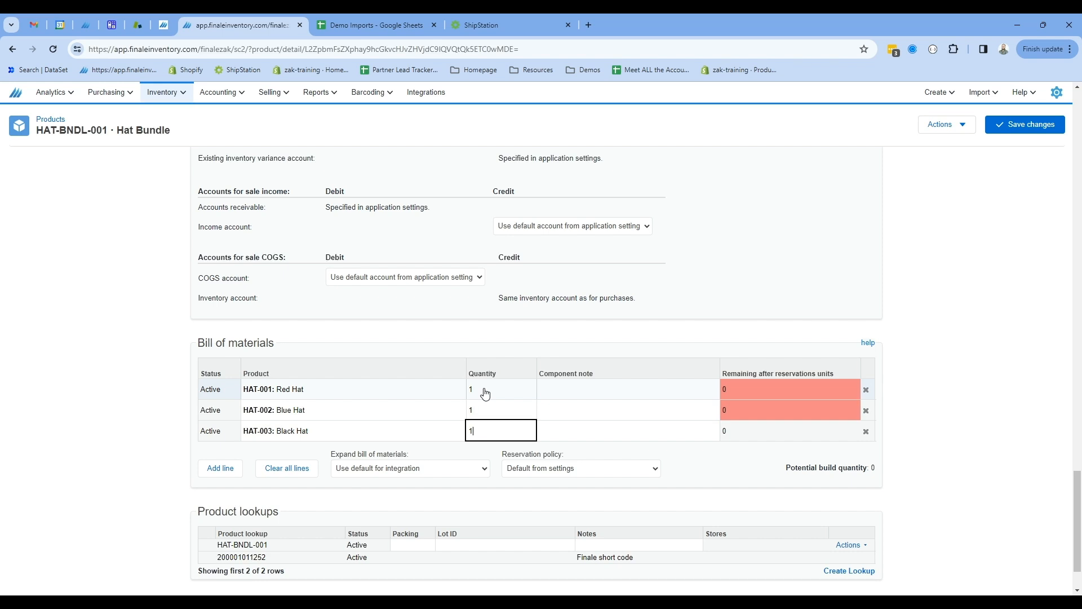
click(1054, 127)
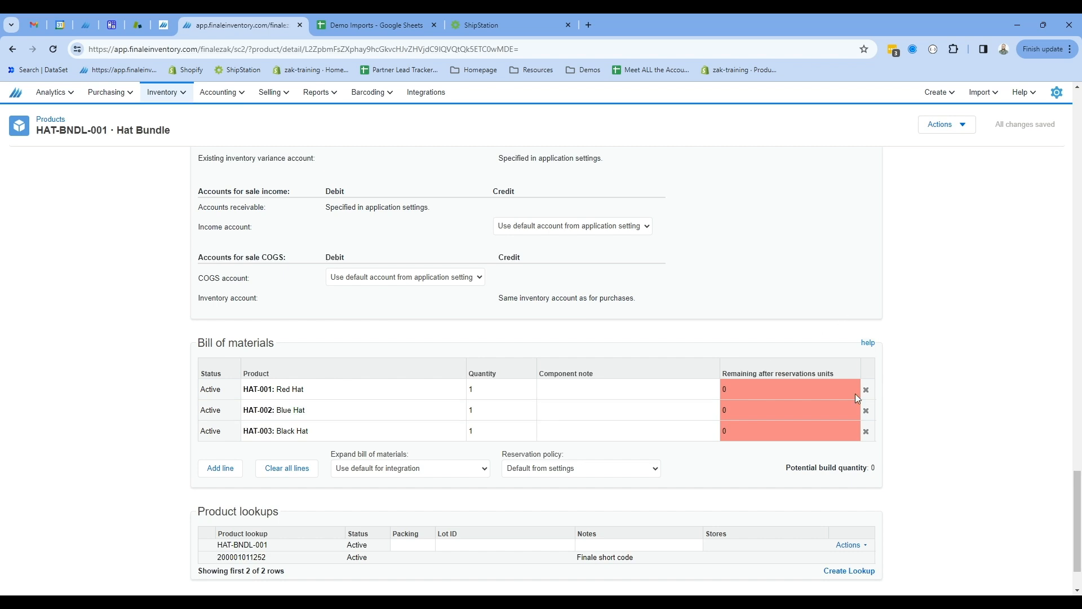
Create a new purchase order using the system order ID.
triple_click(877, 472)
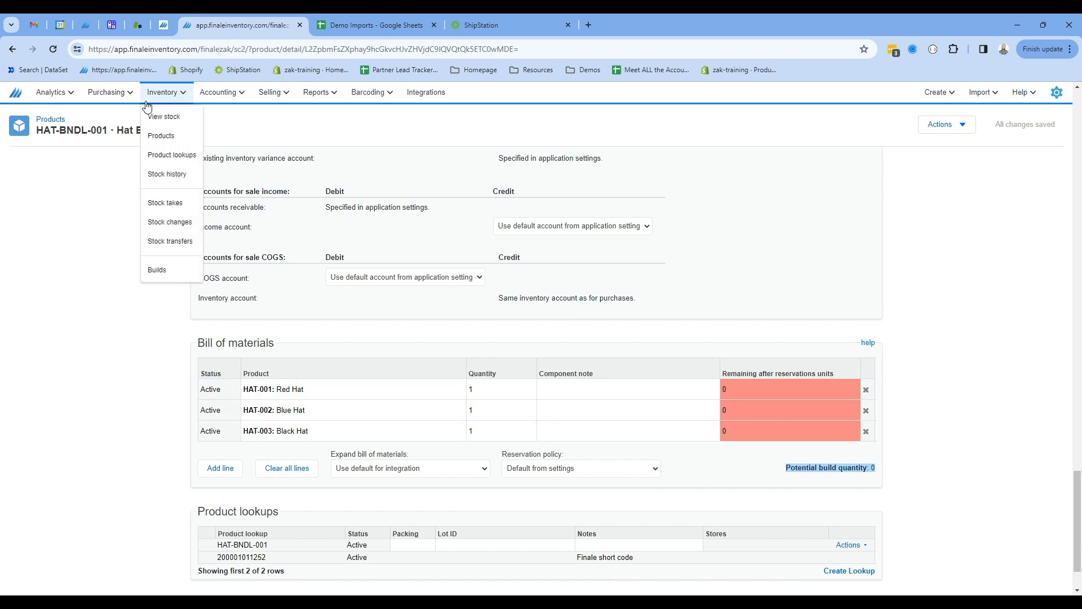
mouse_move(120, 100)
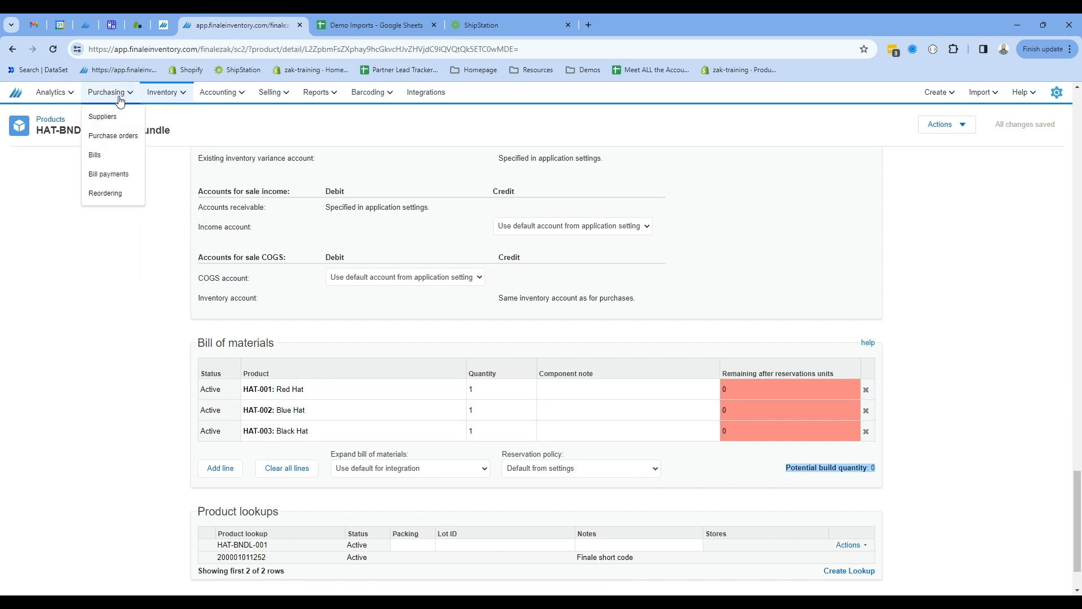
click(116, 136)
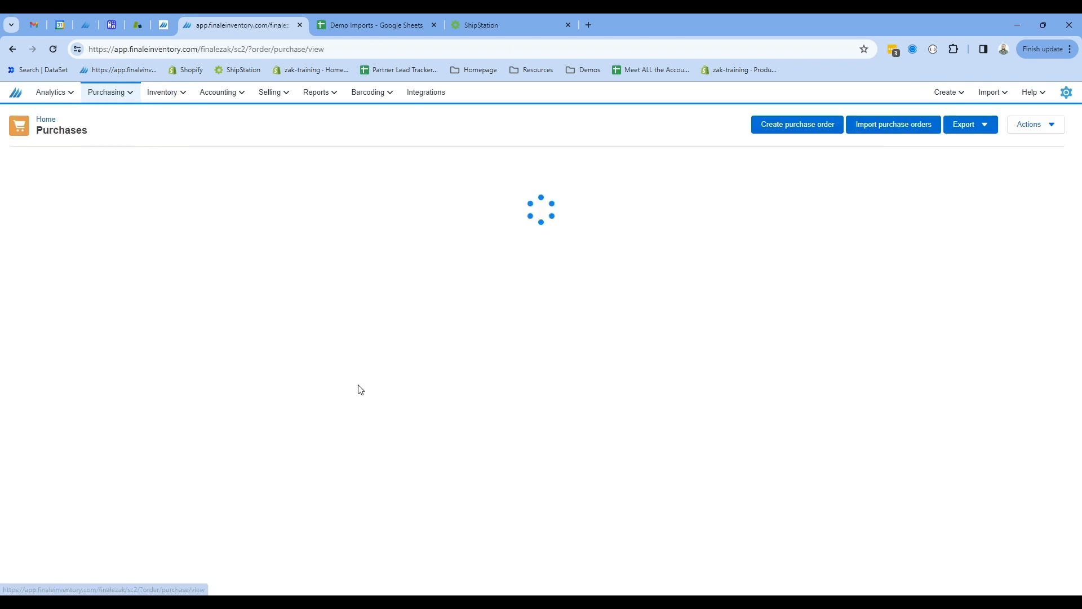
click(796, 125)
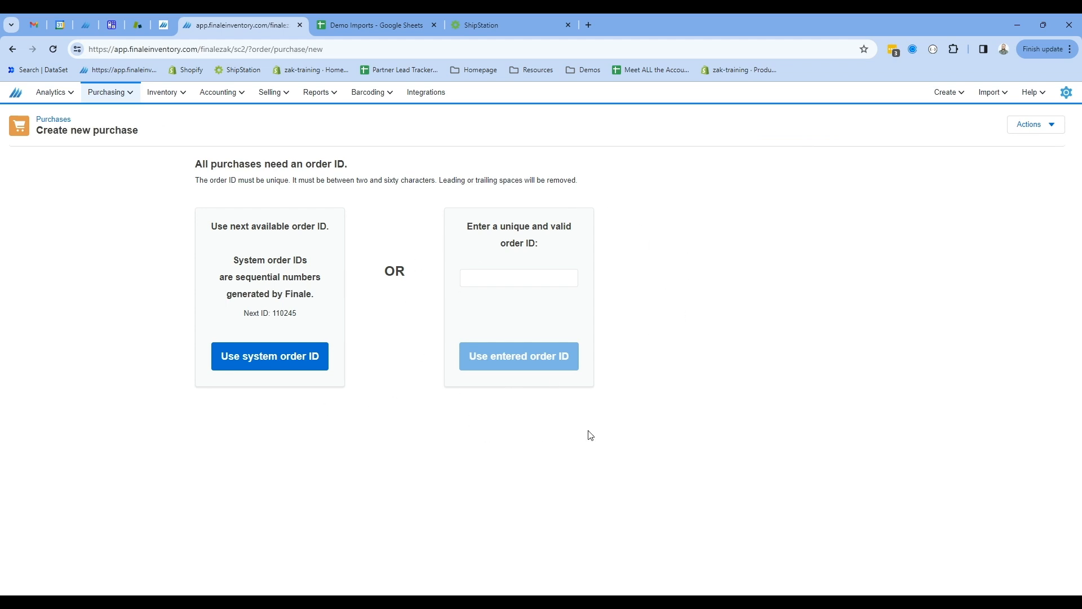
click(265, 363)
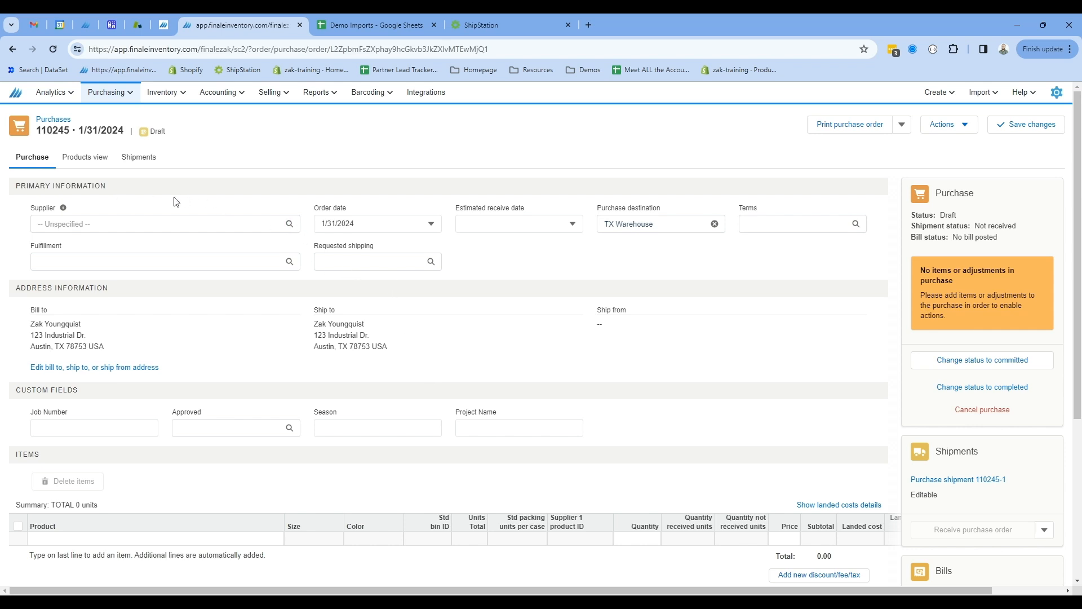
Set the purchase order's supplier to Screen Printer and the estimated receive date to 2/2/2024.
click(97, 223)
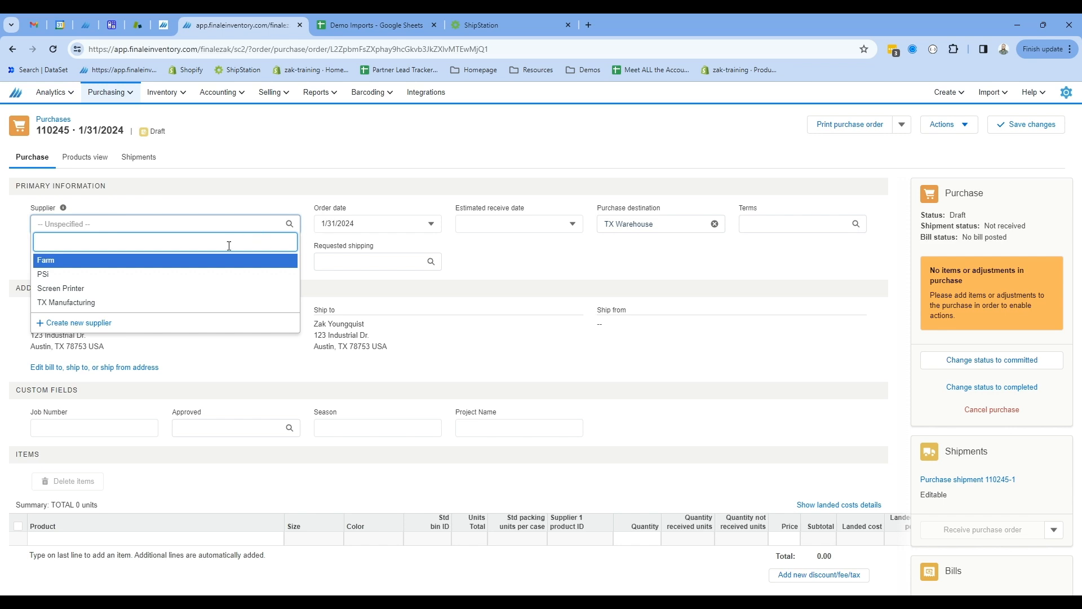
click(141, 289)
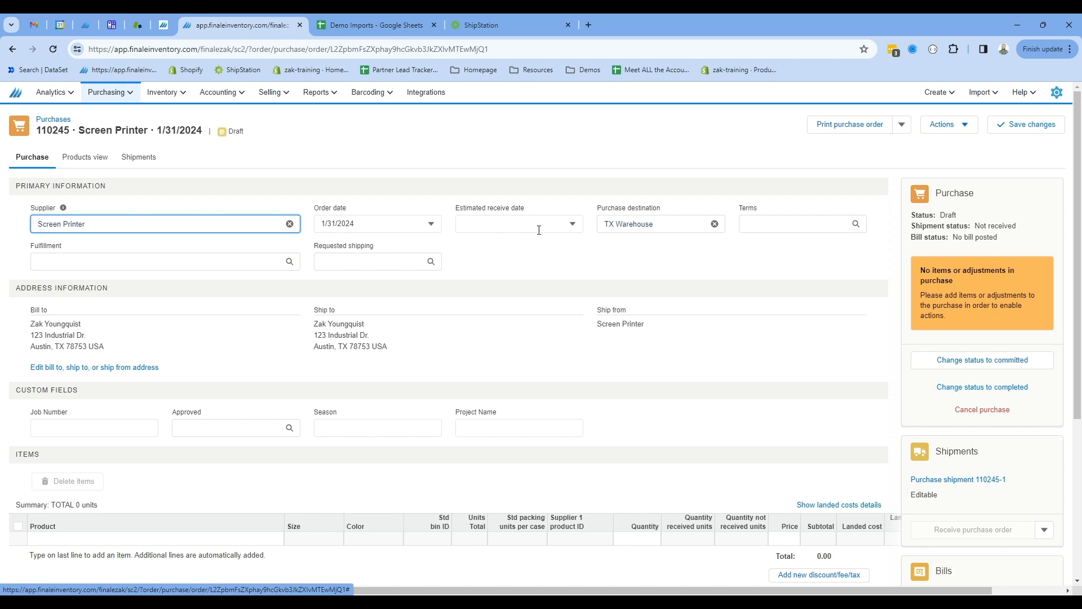
click(571, 225)
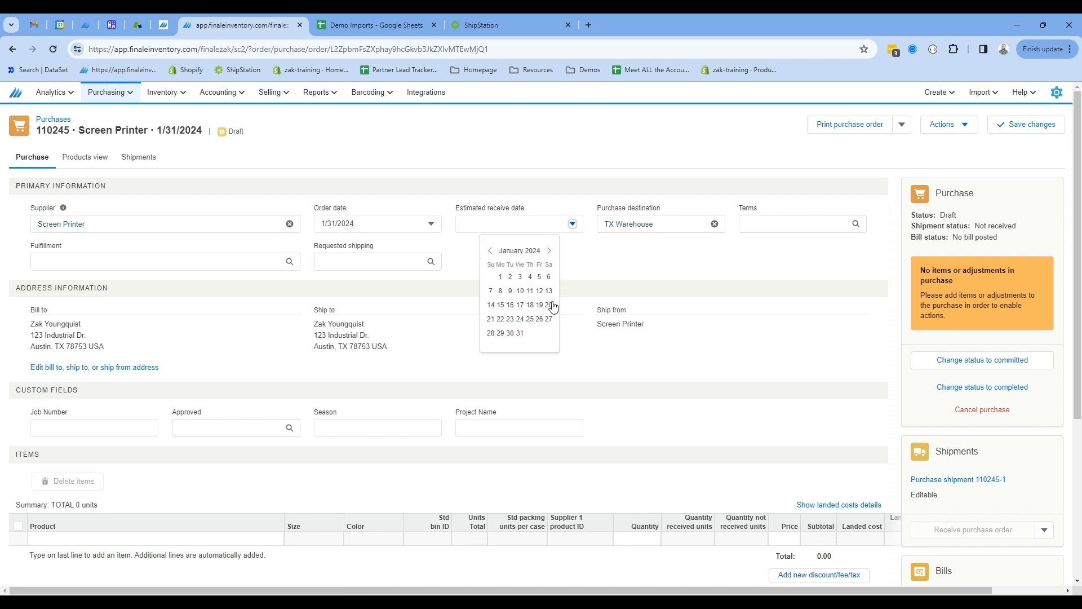
click(547, 252)
click(539, 277)
Choose TX Warehouse as the purchase destination.
click(707, 260)
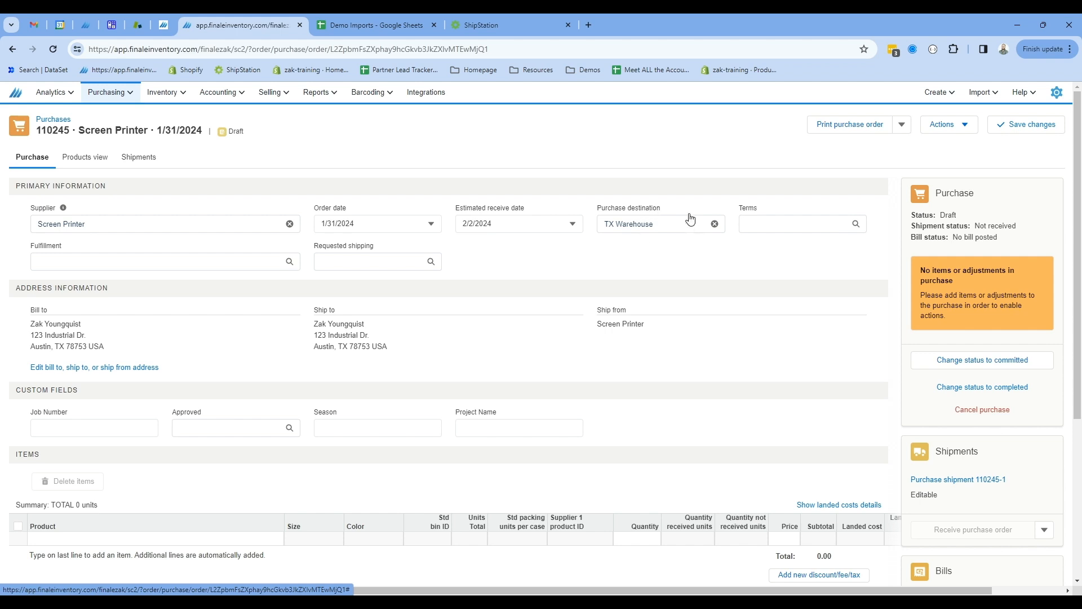
click(662, 225)
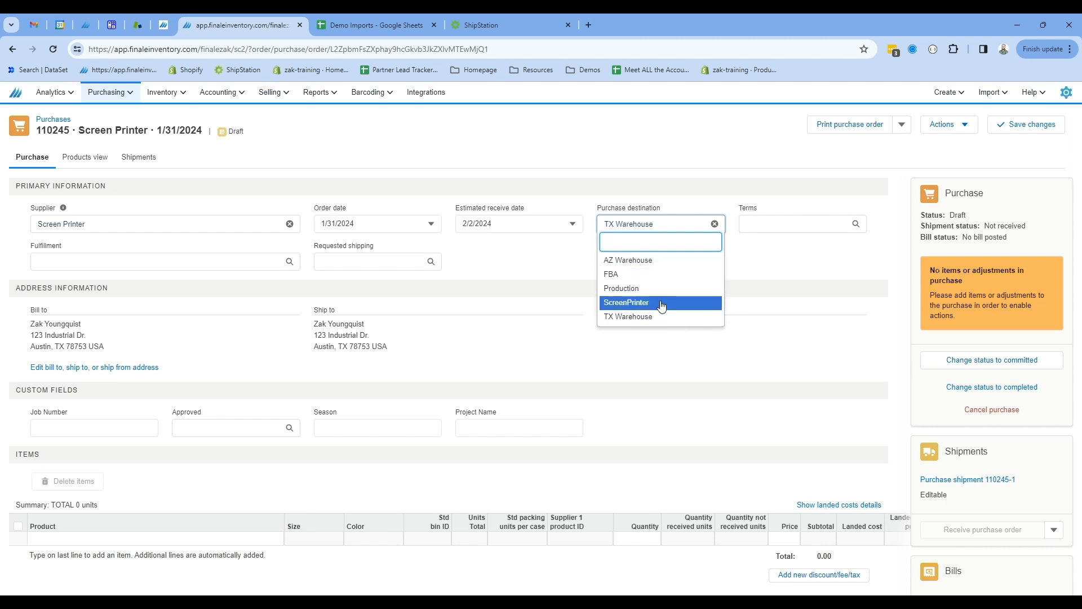
click(701, 317)
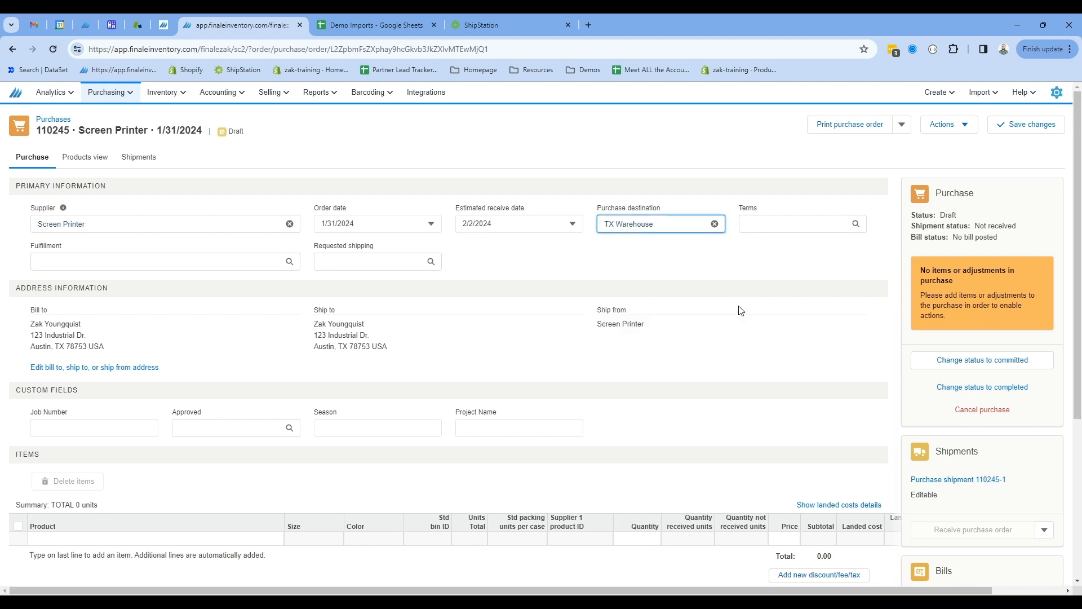
Add HAT-001: Red Hat, HAT-002: Blue Hat and HAT-003: Black Hat as items on the purchase order.
scroll(454, 291, down, 1)
scroll(455, 291, down, 3)
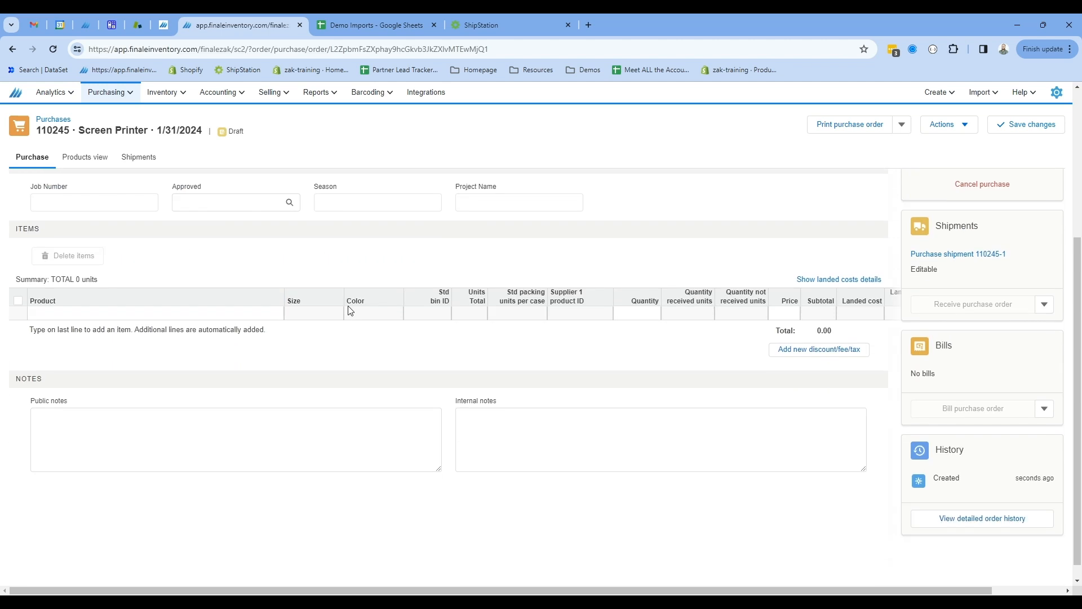
click(138, 314)
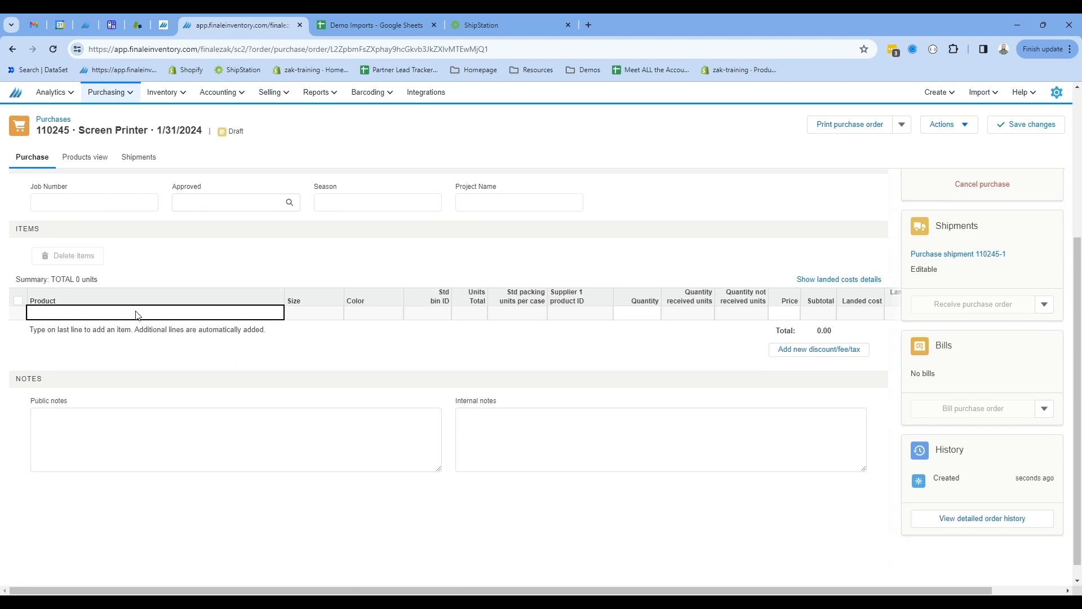
text(HAT)
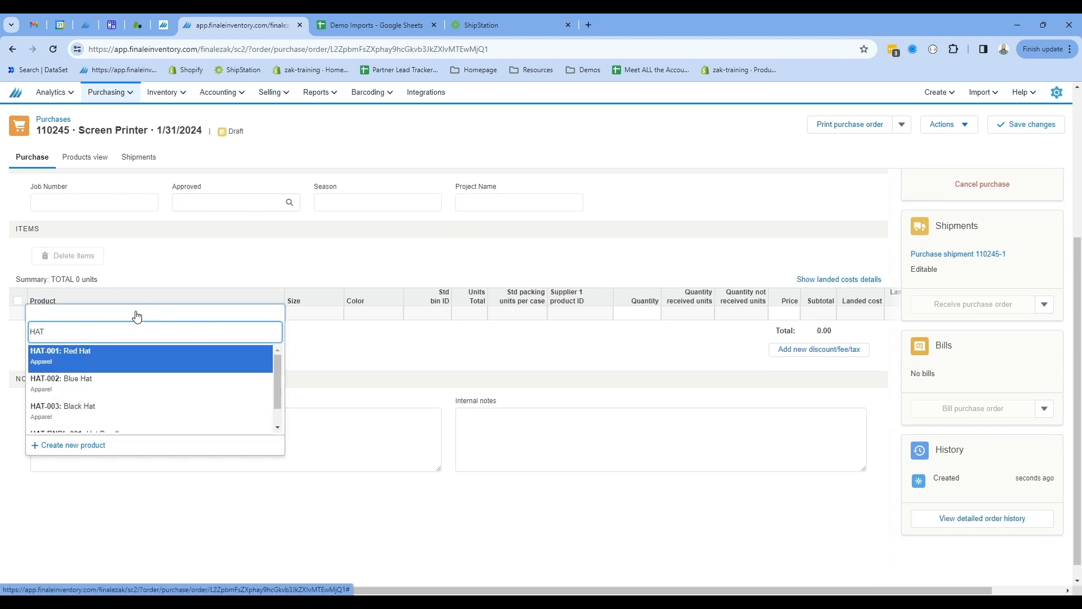
key(Return)
text(HAT)
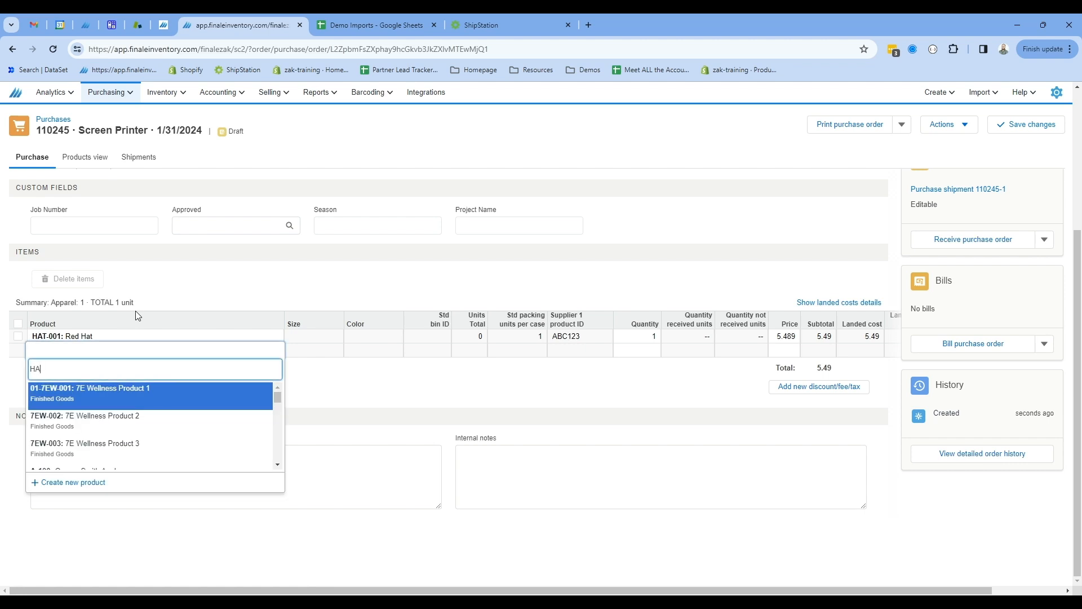
key(Down)
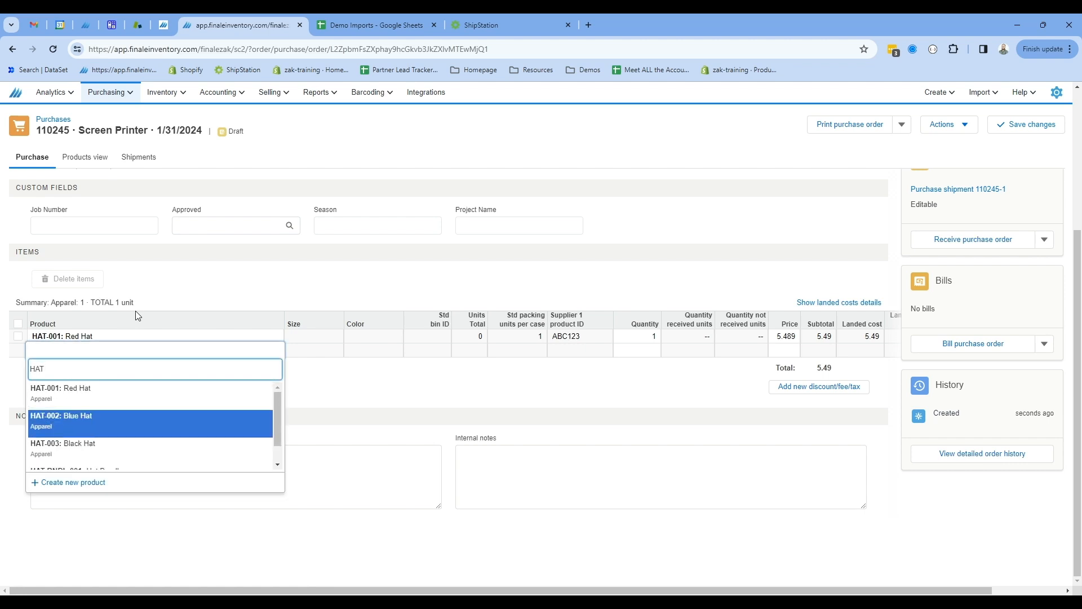
key(Return)
text(HAT)
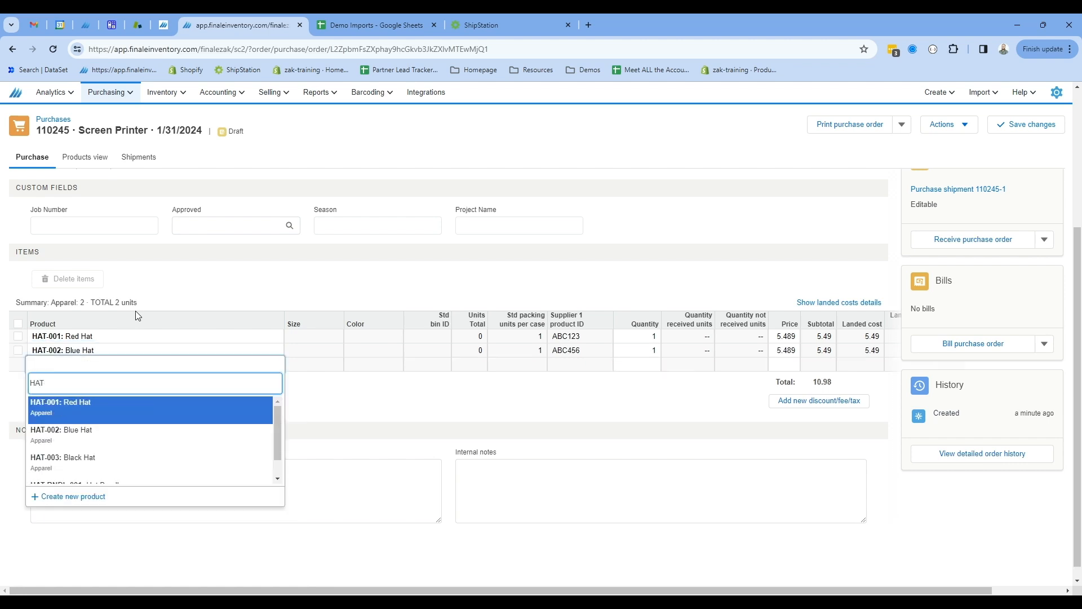
key(Down)
key(Down)
key(Return)
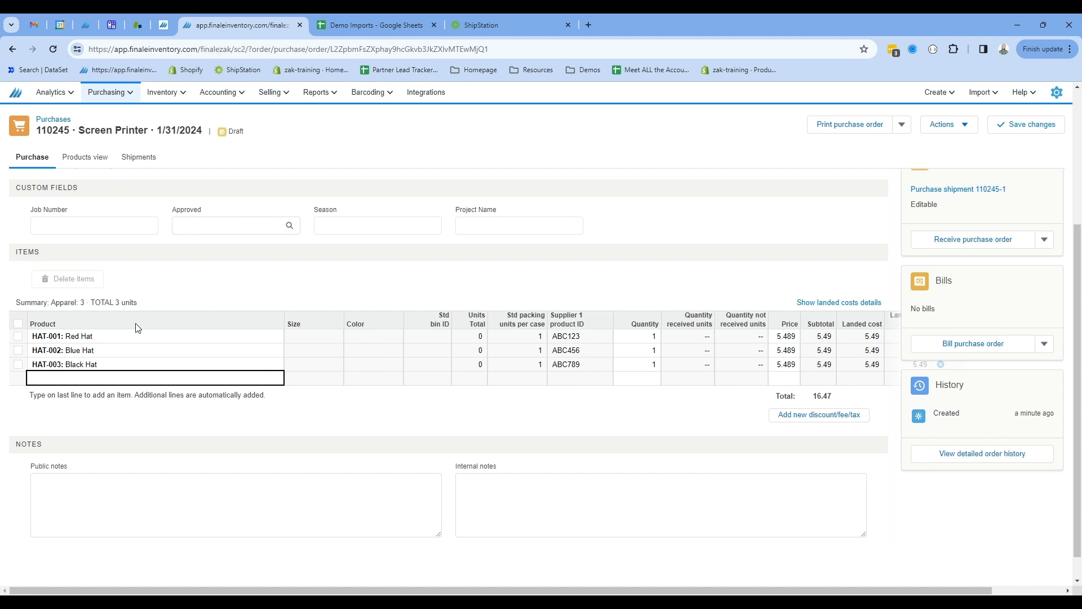
Set the item quantities to 12 Red Hats, 12 Blue Hats and 24 Black Hats.
click(630, 338)
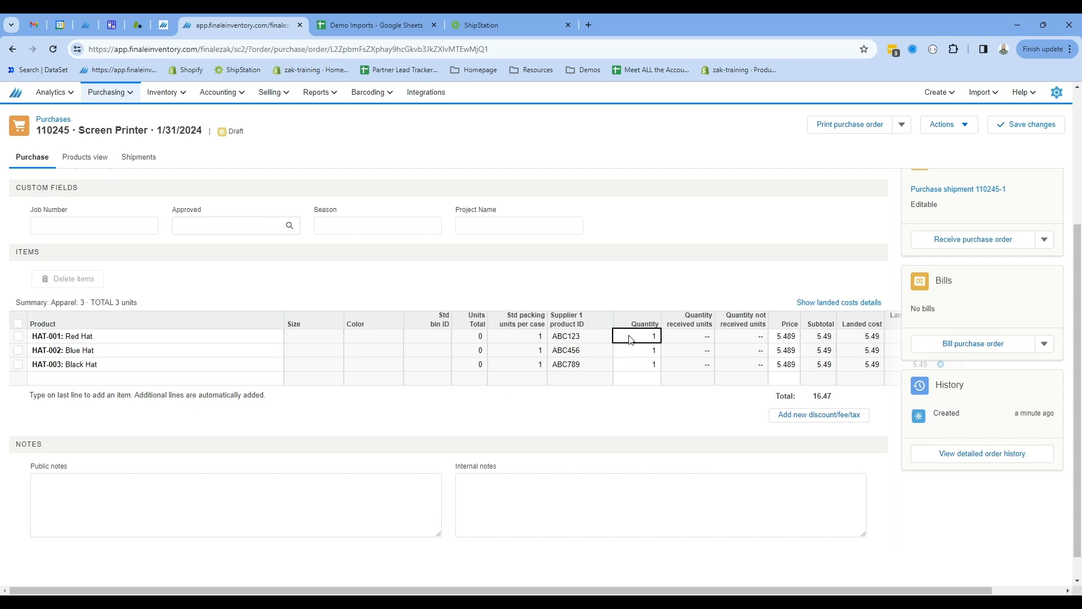
text(12)
key(Return)
text(12)
key(Return)
key(Return)
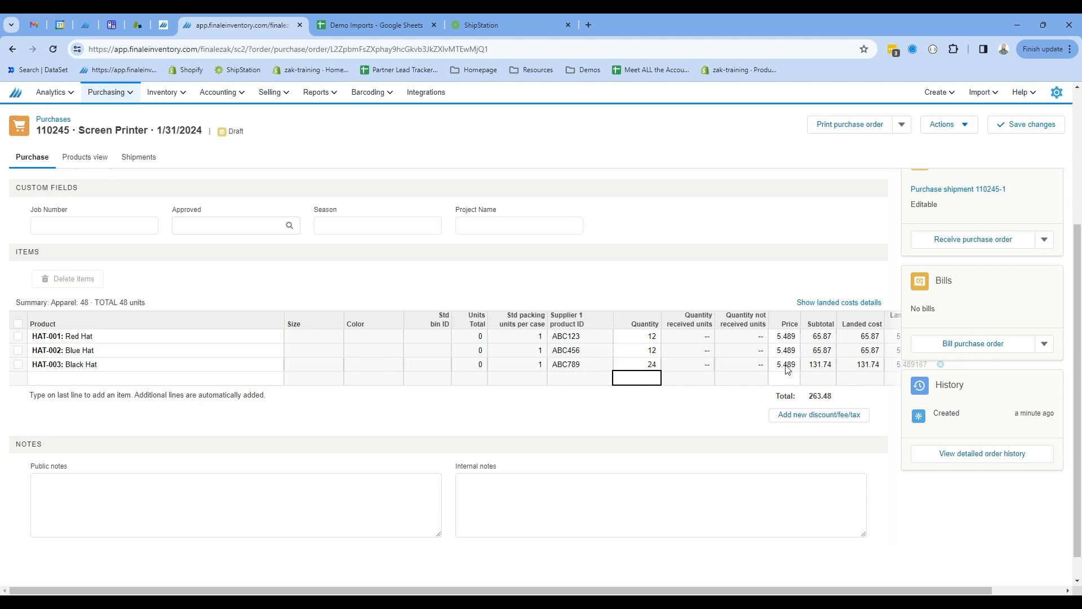
Change the purchase order's supplier to TX Manufacturing.
drag(547, 590, 619, 590)
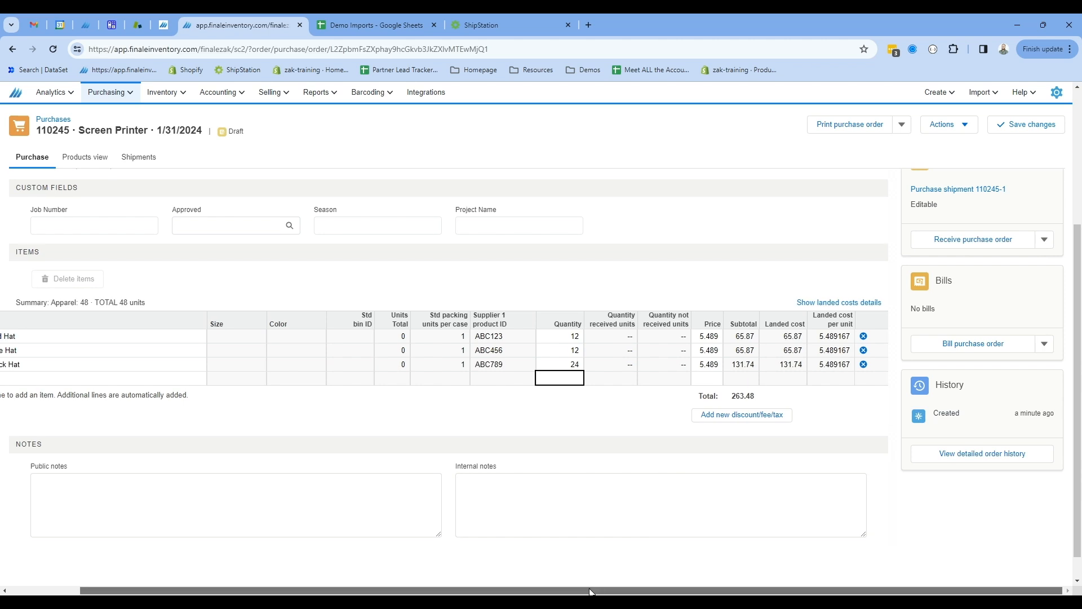
scroll(349, 496, left, 3)
scroll(174, 312, up, 3)
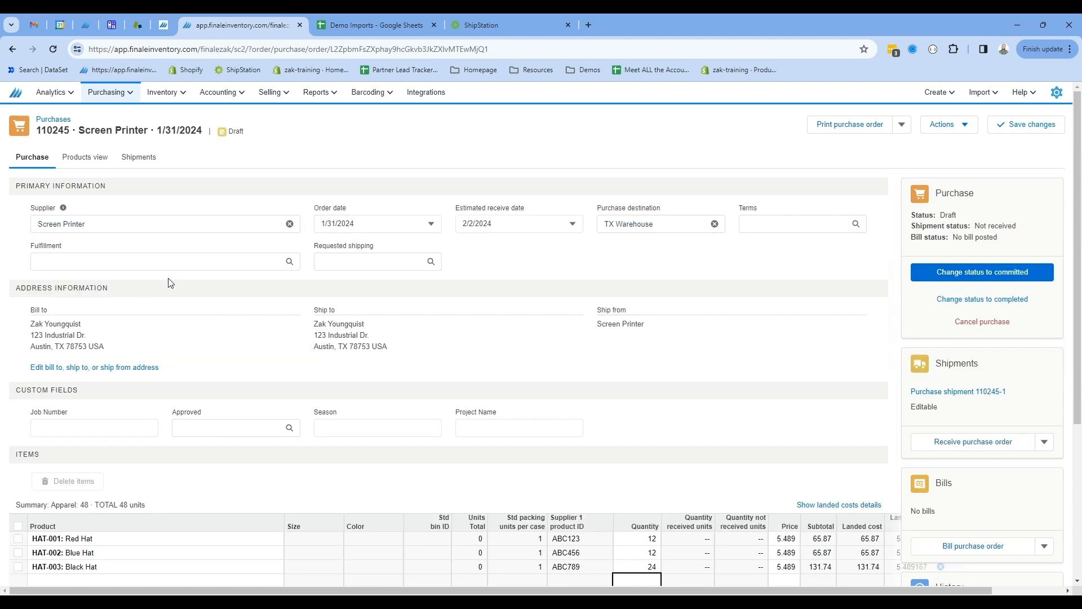
click(181, 226)
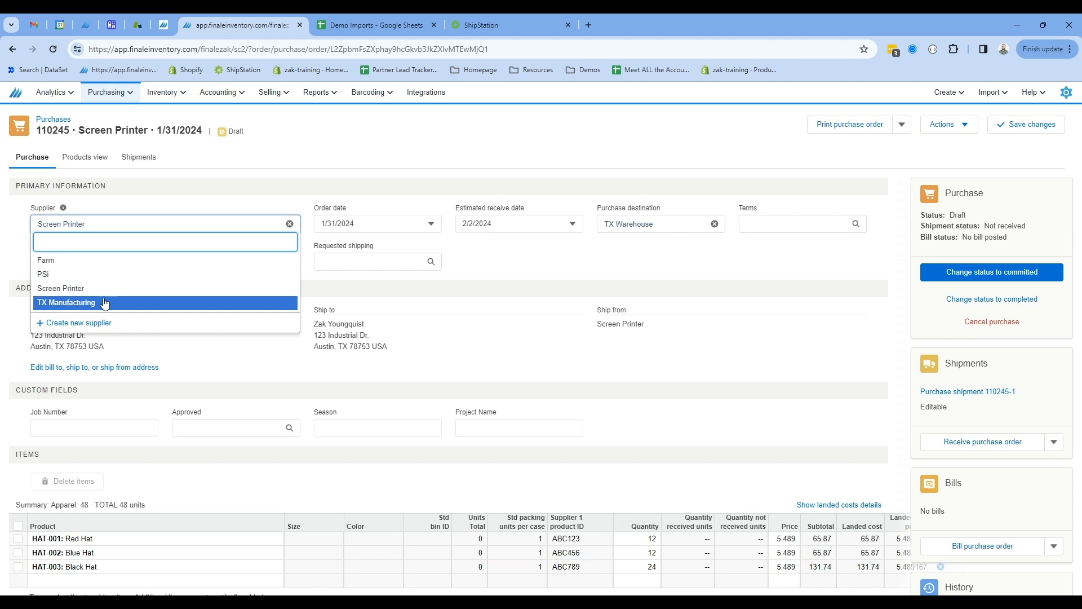
click(104, 303)
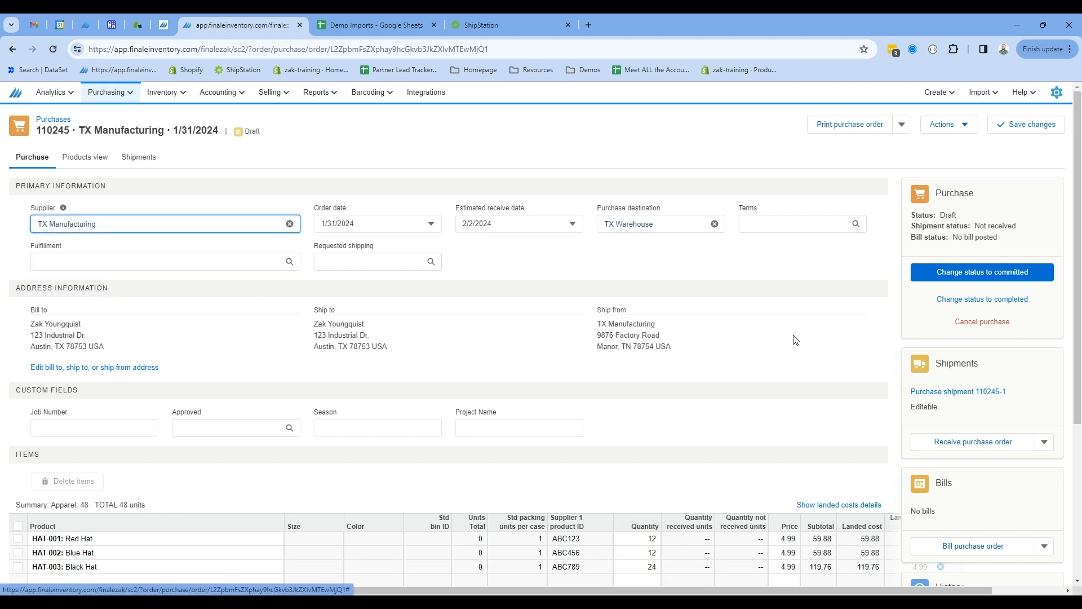
Add a Shipping fee of 100 to the purchase order's totals.
scroll(795, 340, down, 3)
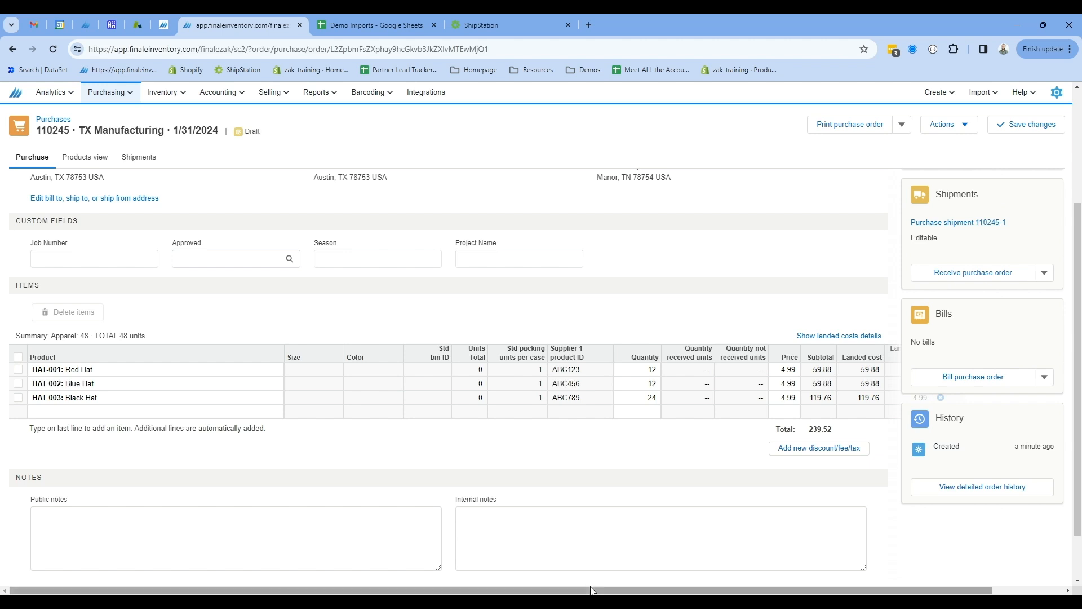
drag(594, 584, 654, 584)
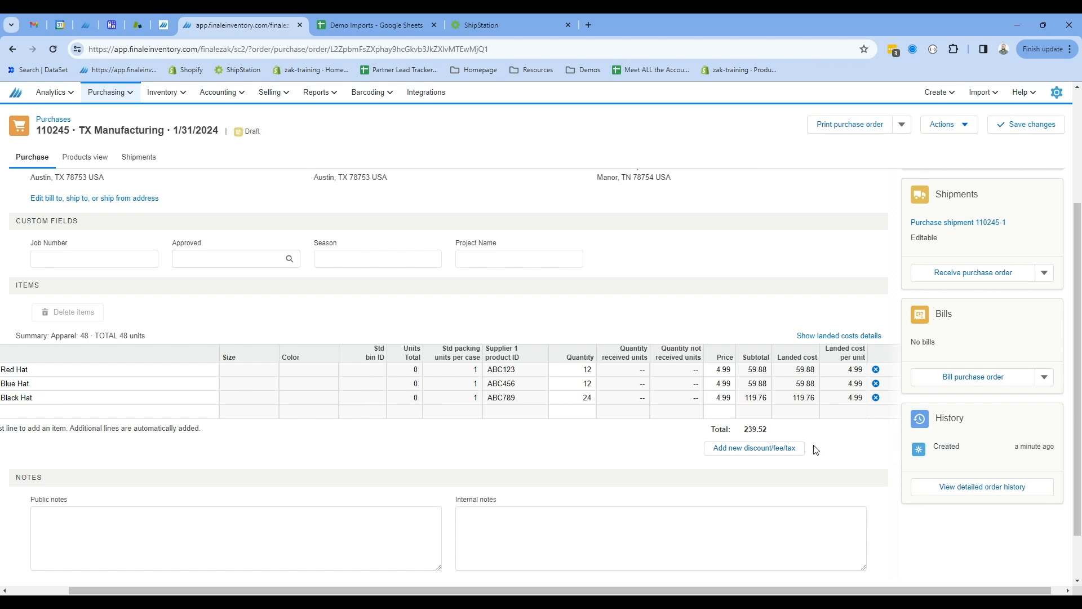
click(779, 455)
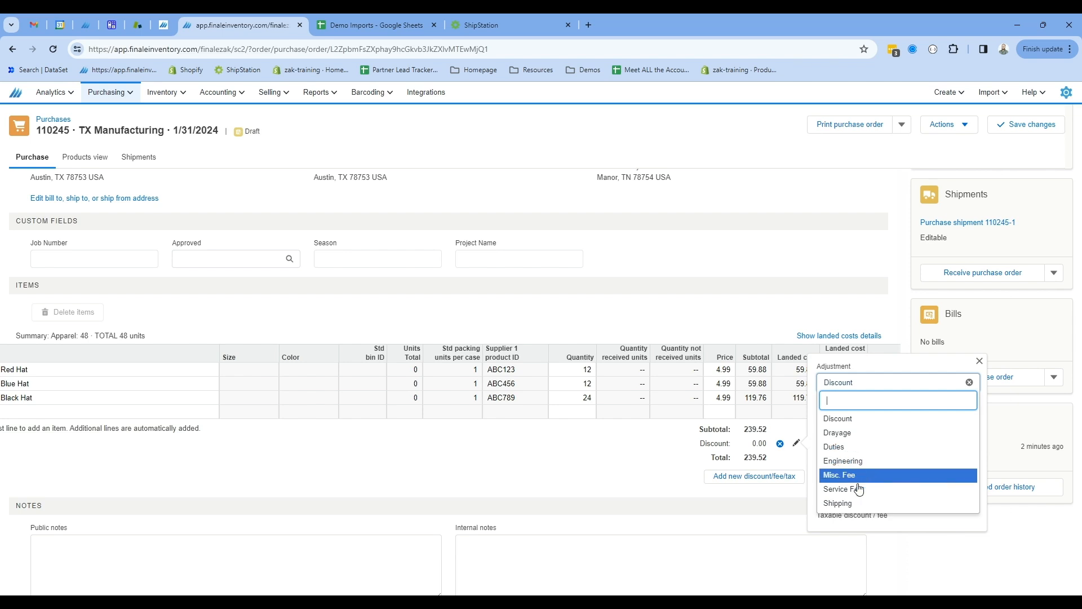
click(856, 503)
click(856, 453)
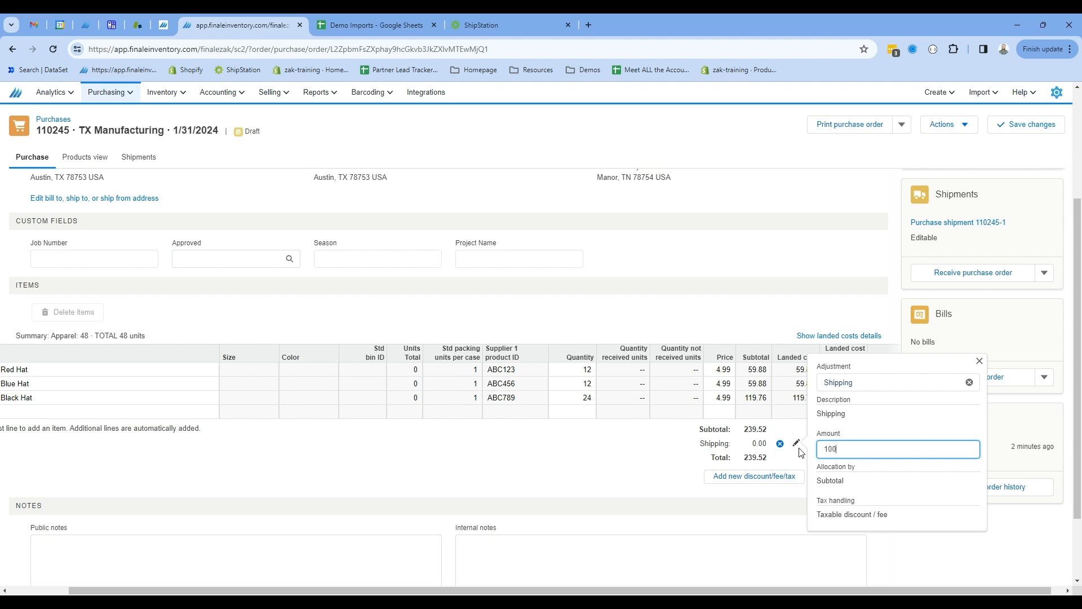
click(664, 457)
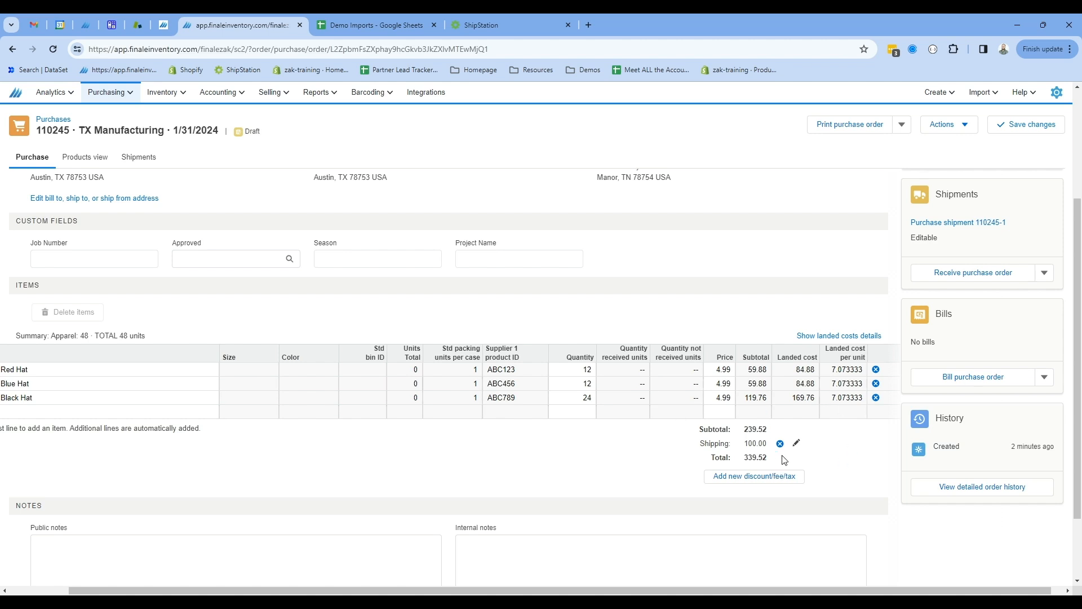
Change the purchase order's status to committed.
scroll(859, 472, up, 1)
scroll(859, 472, up, 3)
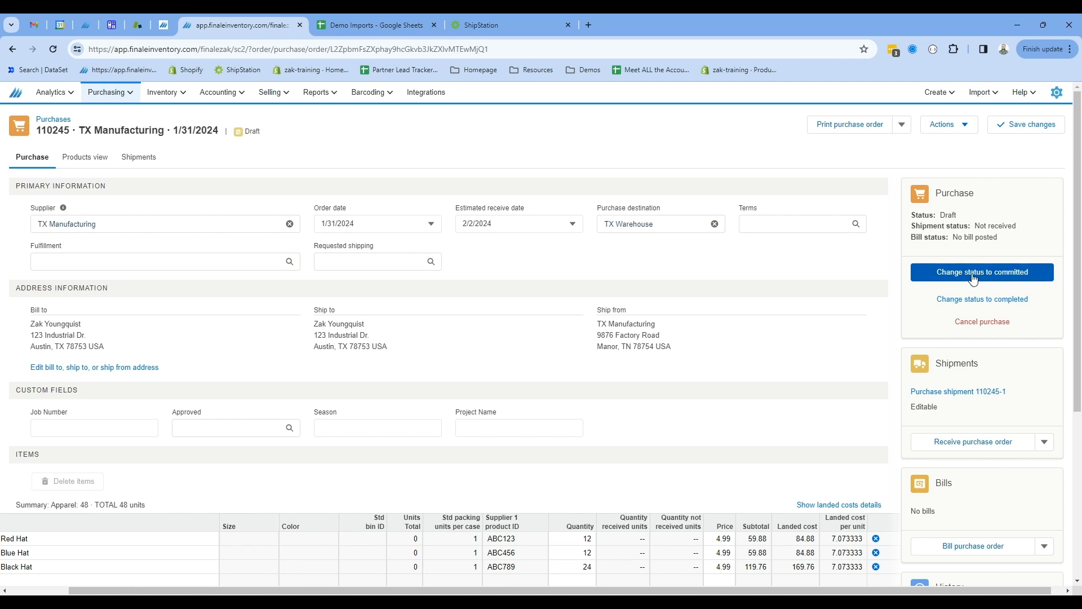
click(973, 278)
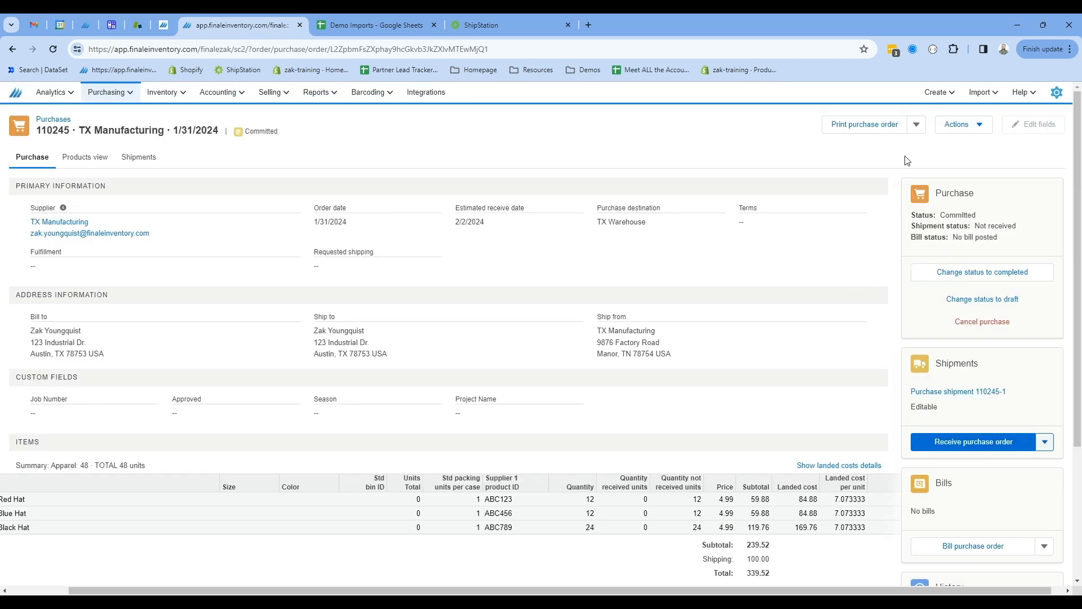
Print the purchase order as a PDF and browse the other print options.
click(854, 126)
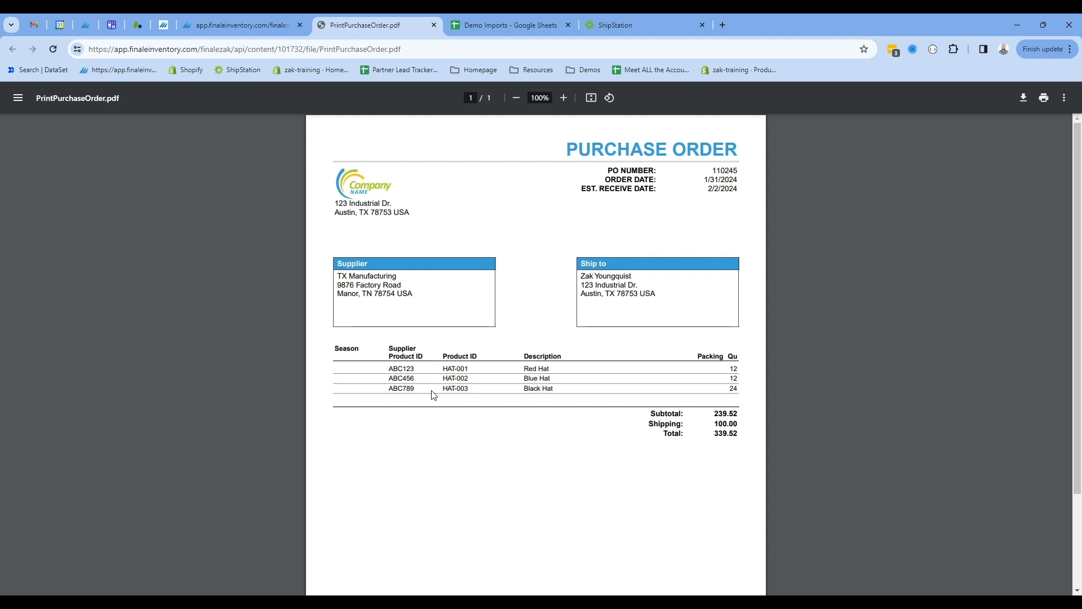
click(259, 19)
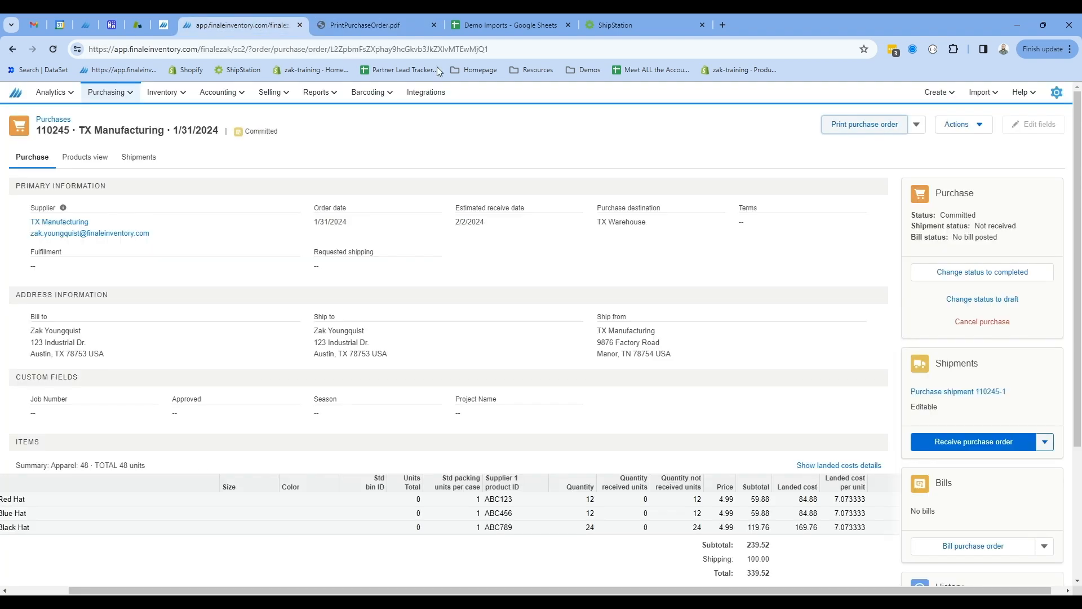
click(917, 125)
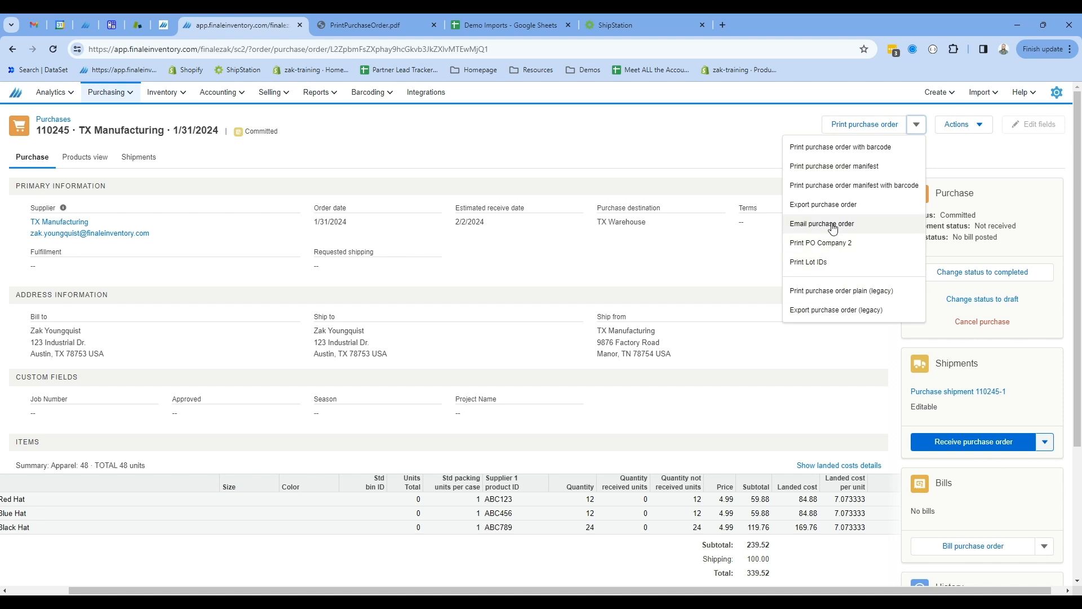
click(714, 155)
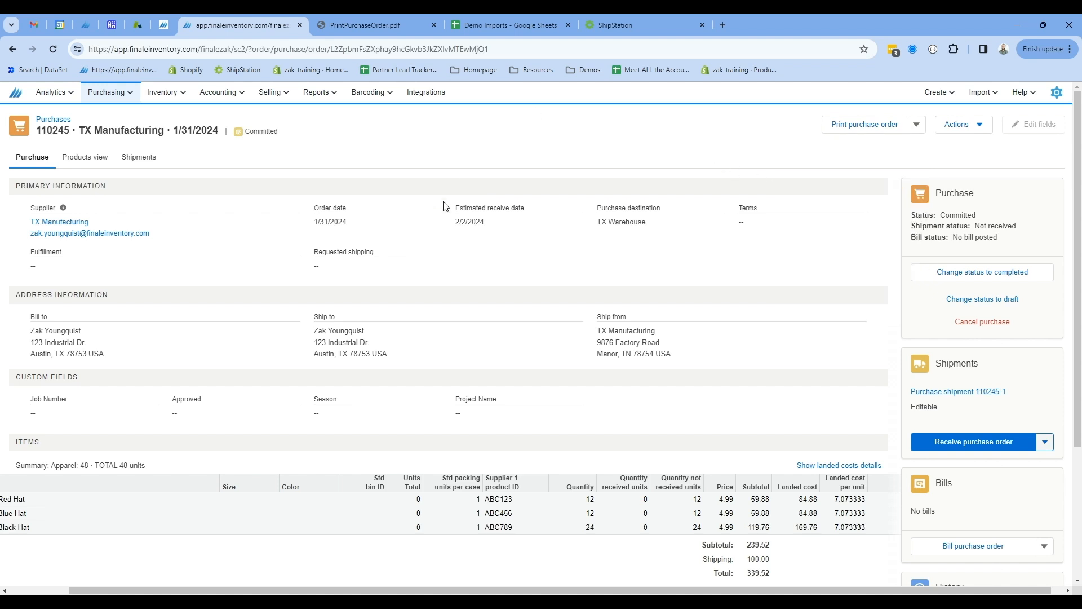
Open the stock view and expand the Red, Blue and Black Hat rows to inspect their on-order details.
mouse_move(164, 92)
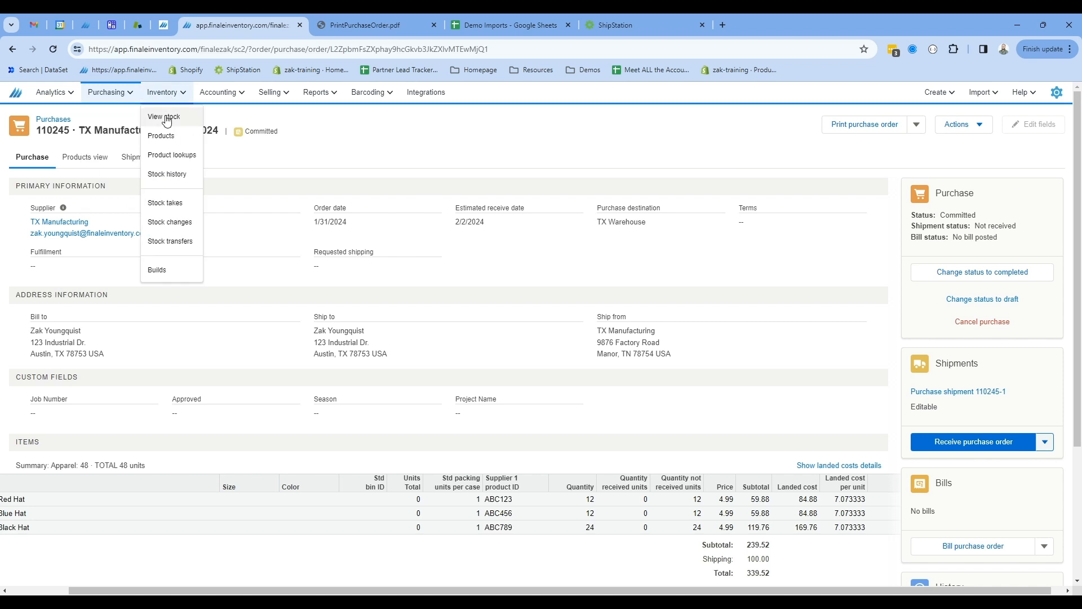
click(167, 117)
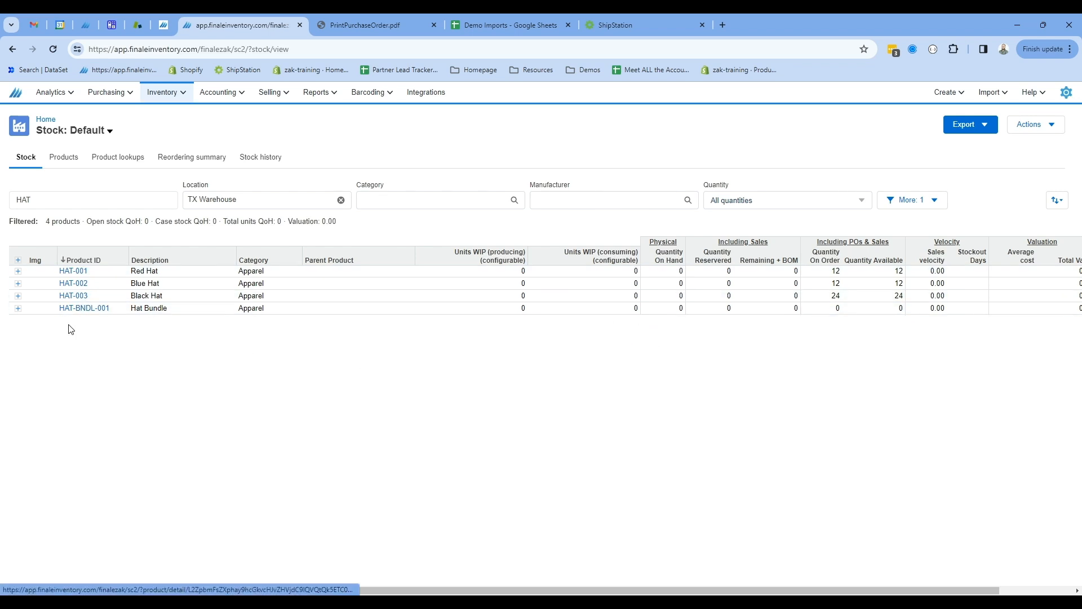
click(18, 272)
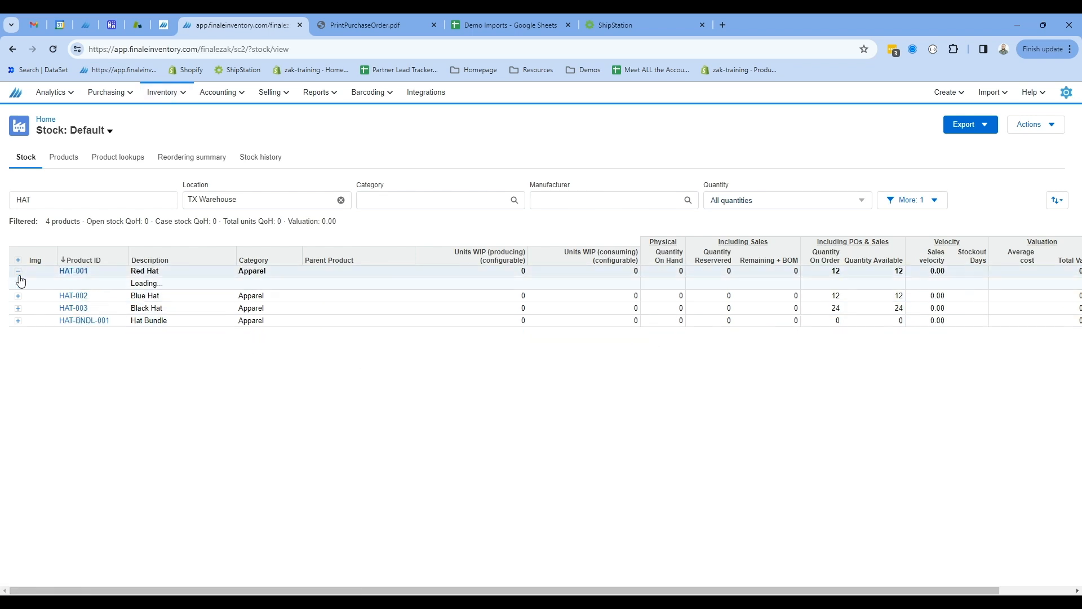
click(18, 295)
click(18, 320)
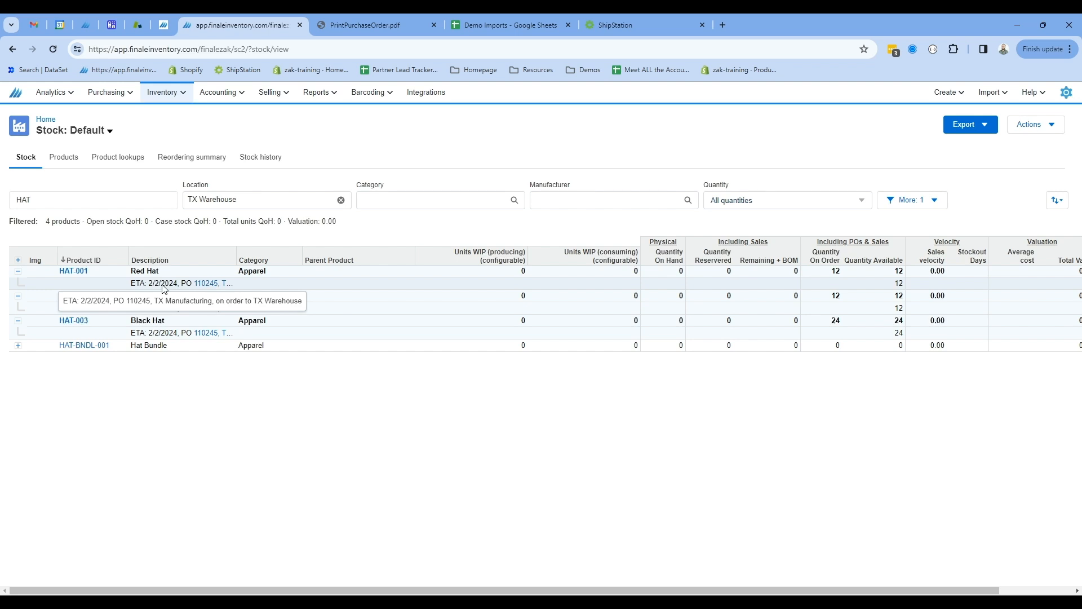
Try entering shipment quantities of 6, 6 and 12 hats on the purchase shipment, then empty the shipment.
click(207, 283)
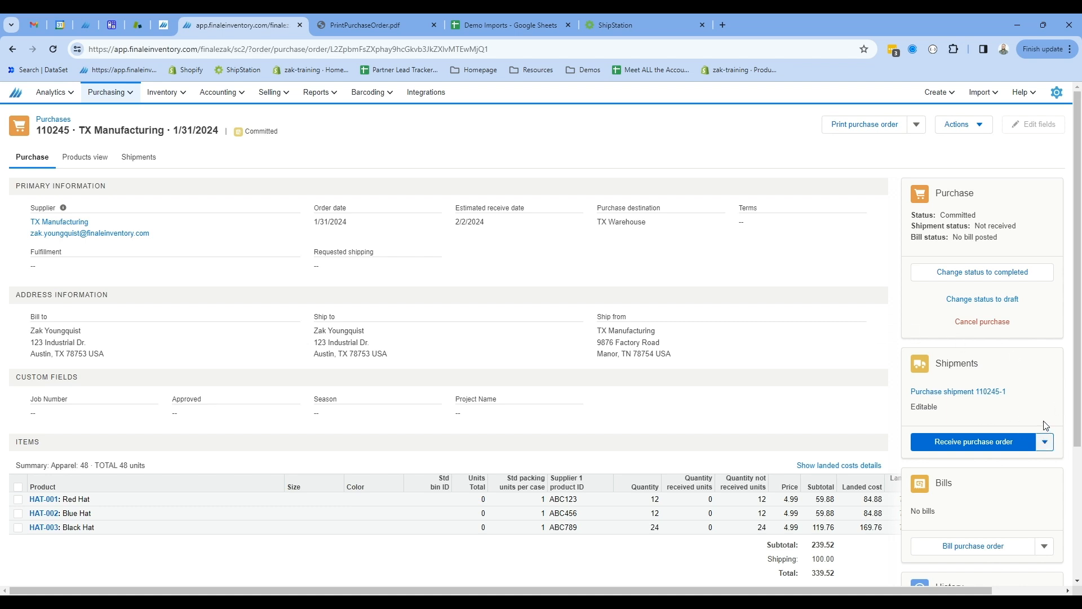
click(986, 393)
click(565, 448)
text(6)
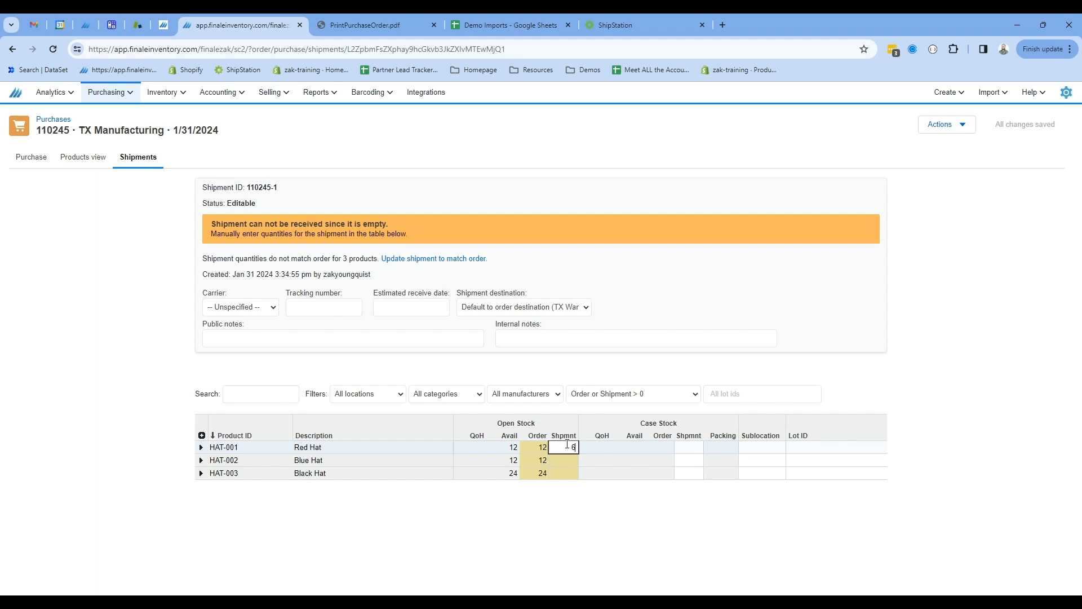
key(Return)
text(6)
key(Return)
text(12)
key(Return)
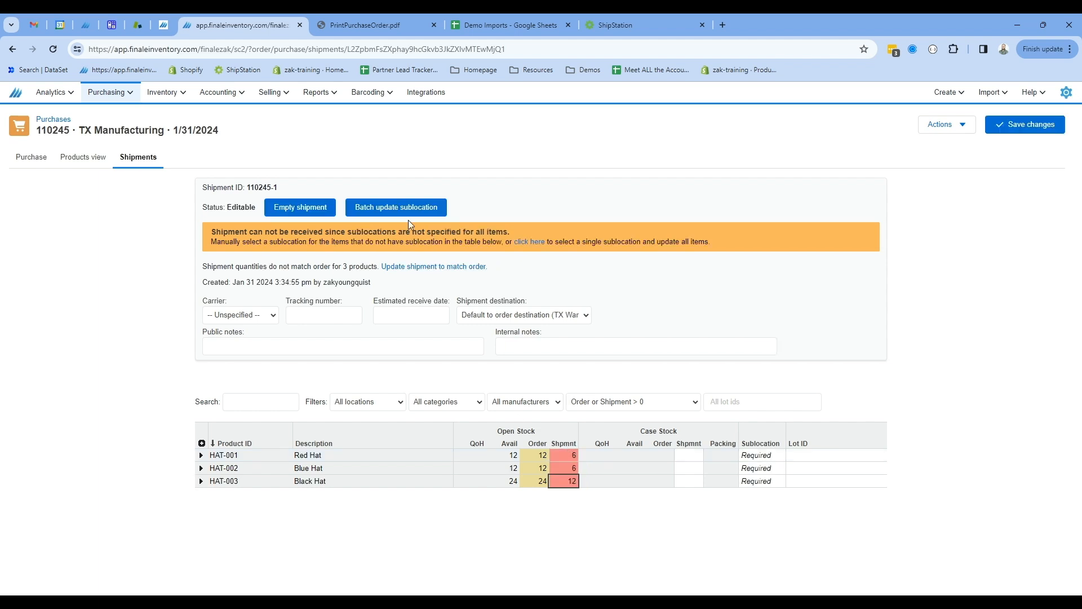
click(300, 207)
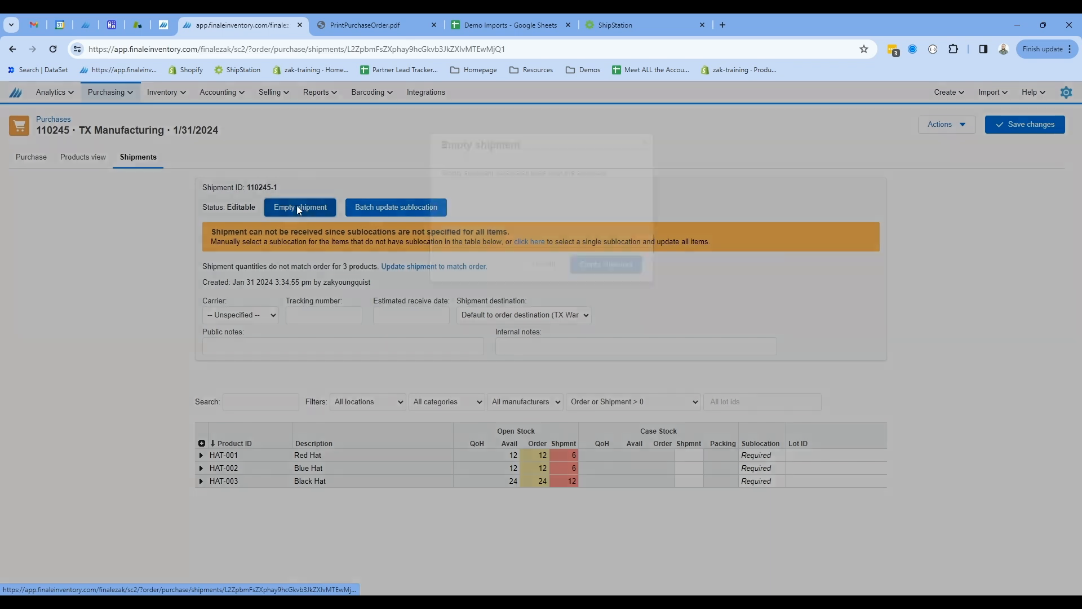
click(620, 266)
Receive the purchase order into sublocation AA01.
click(31, 156)
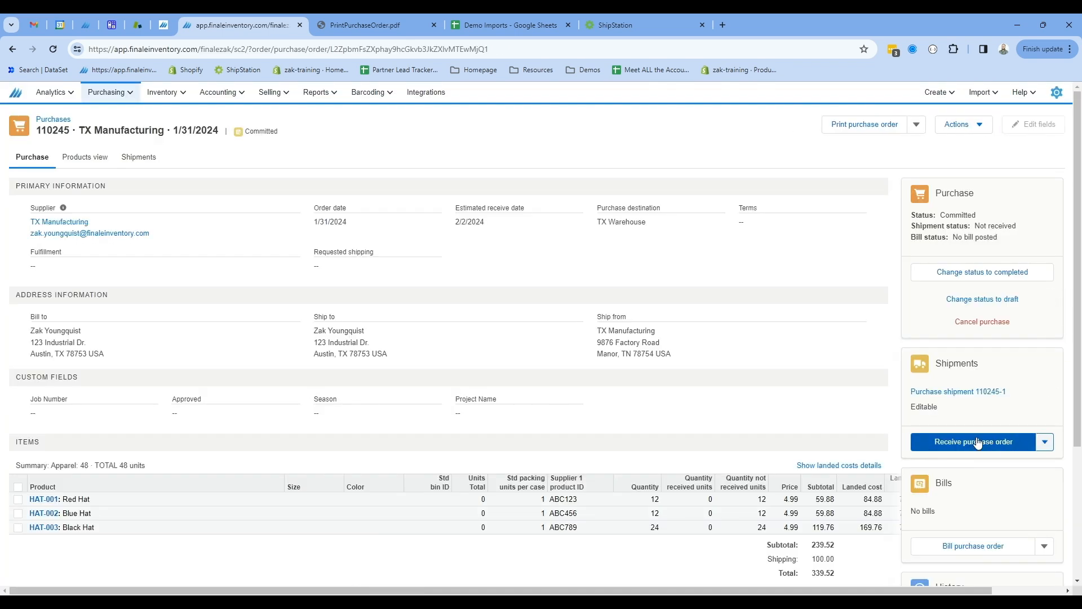
click(978, 442)
click(426, 373)
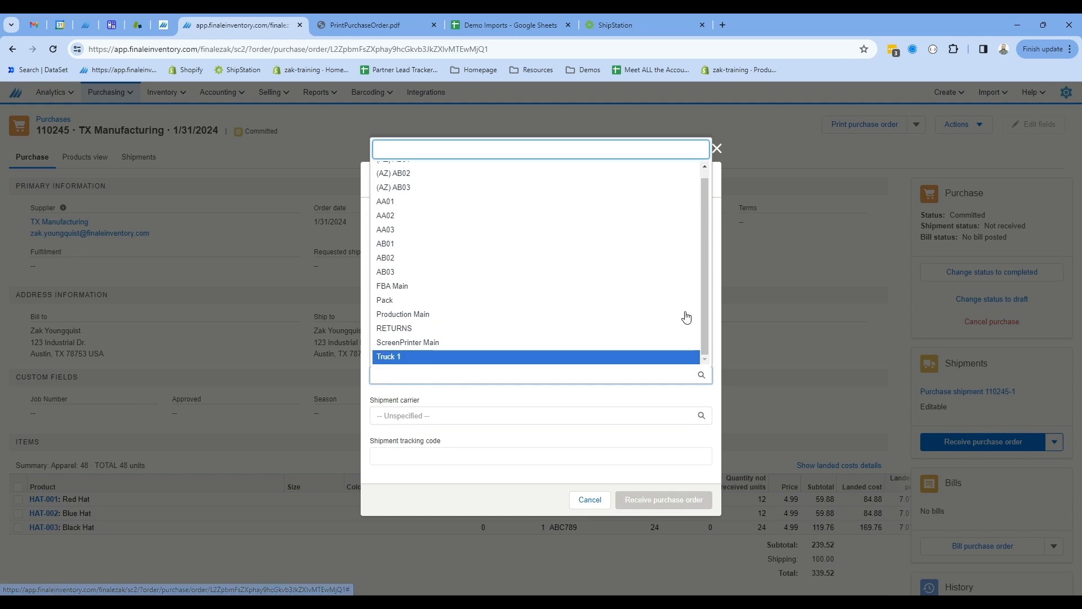
click(420, 203)
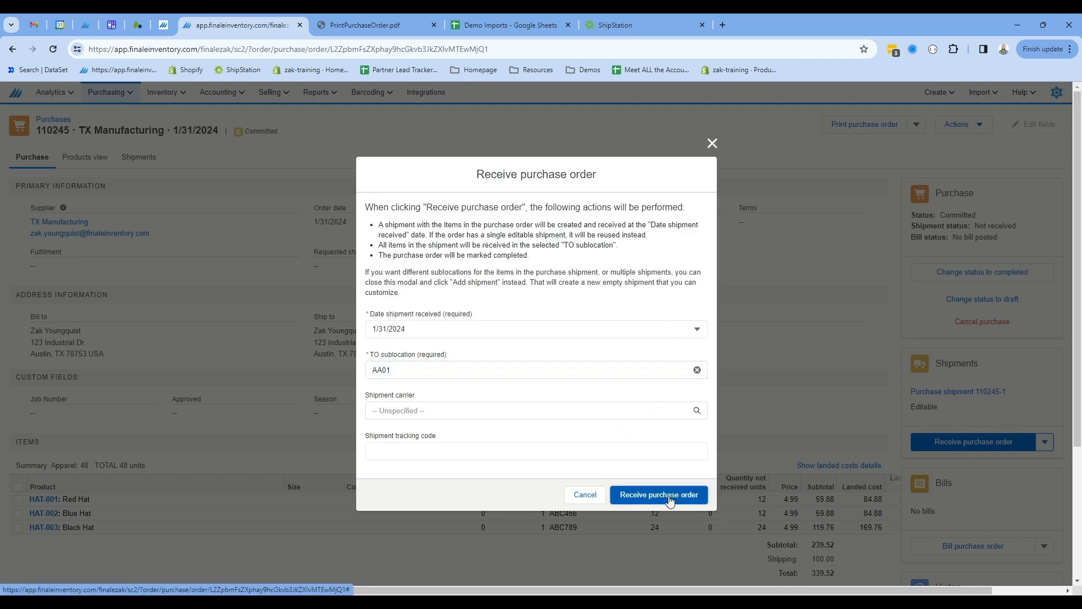
click(669, 498)
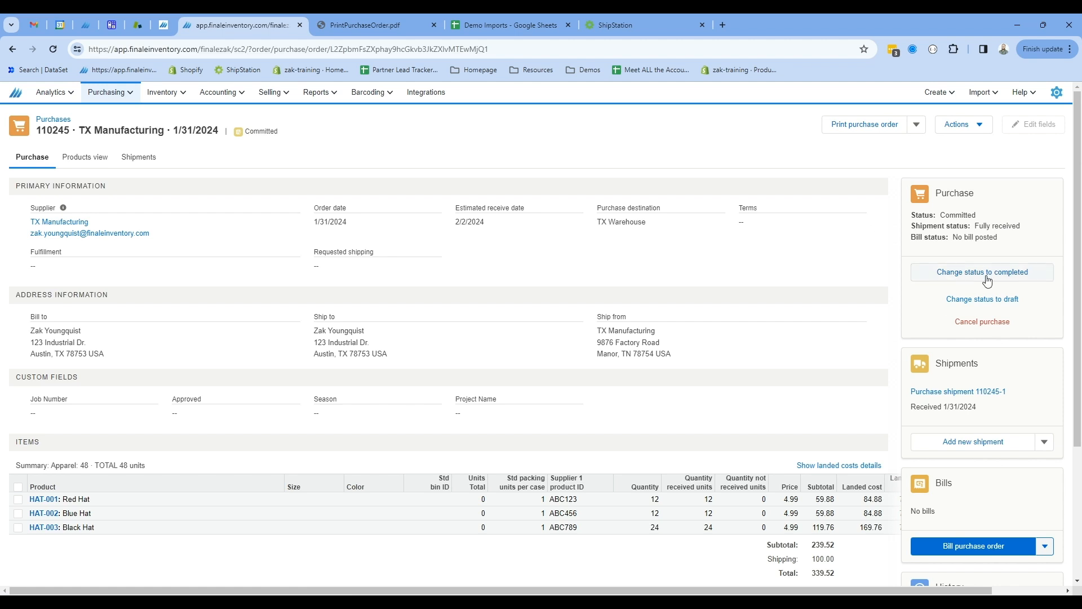
Change the purchase order's status to completed.
scroll(947, 290, down, 3)
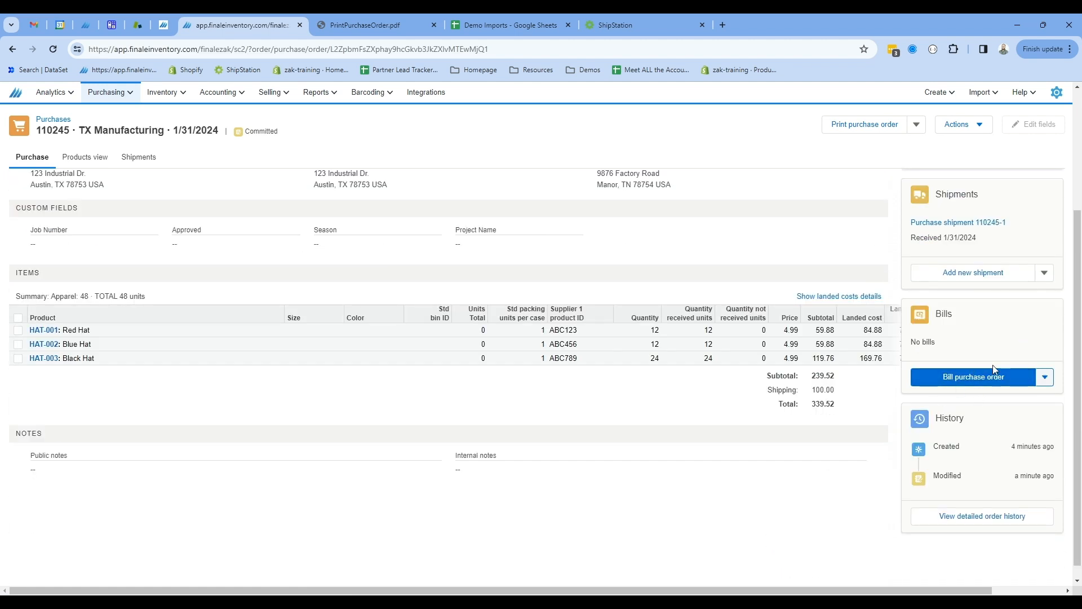
scroll(994, 355, up, 3)
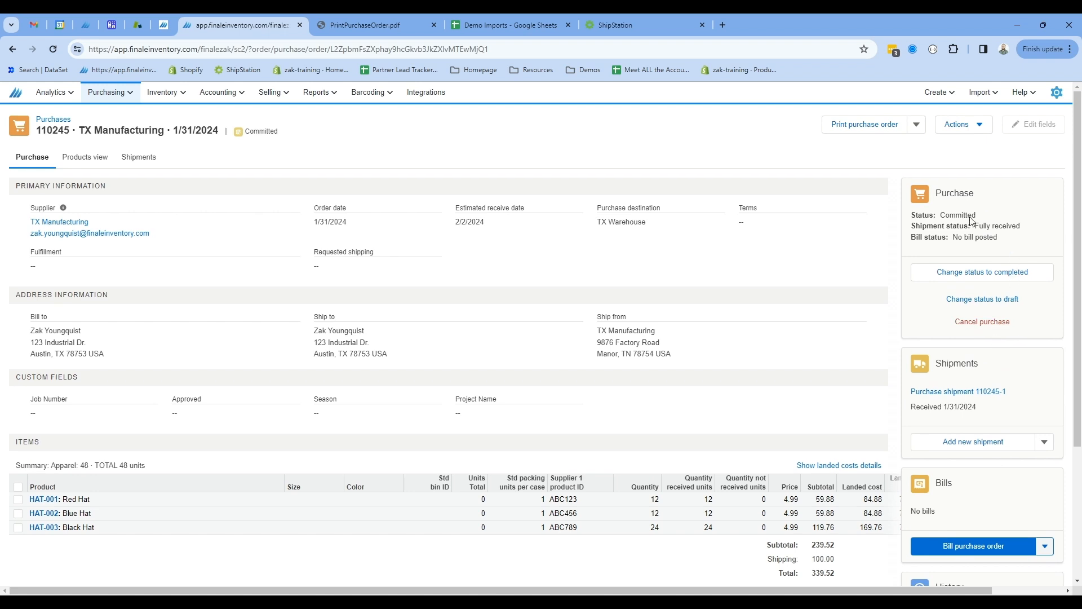
click(968, 273)
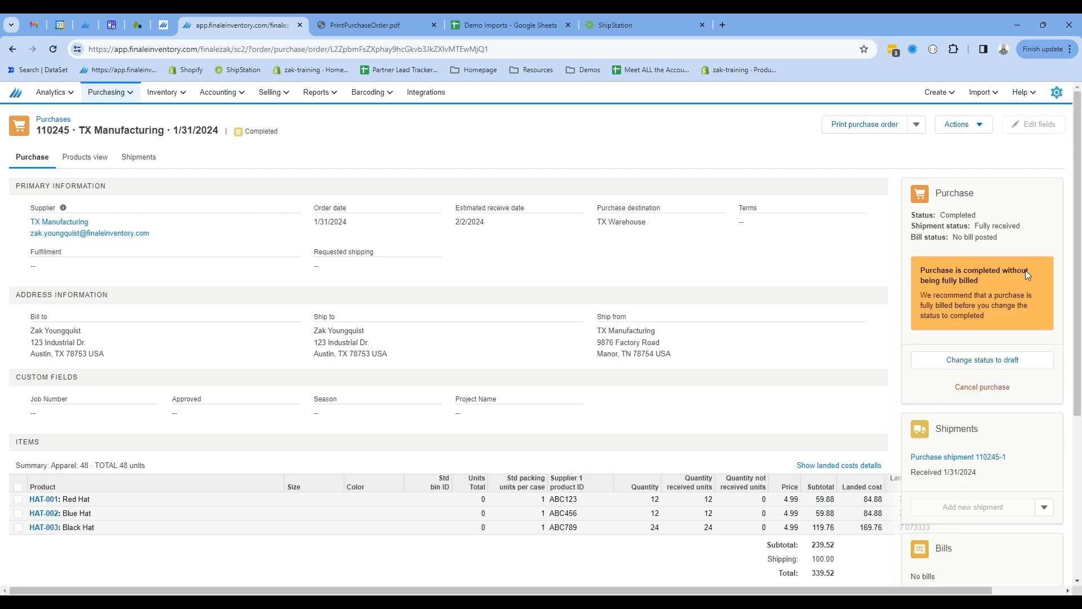
Open the stock view to check the hats' quantities on hand.
click(168, 95)
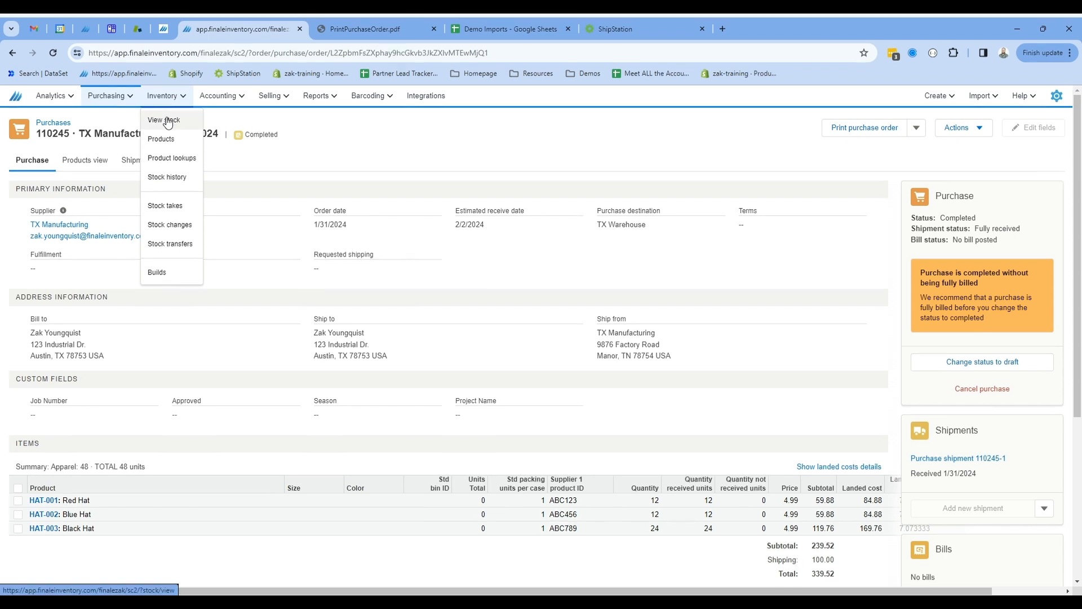
click(168, 122)
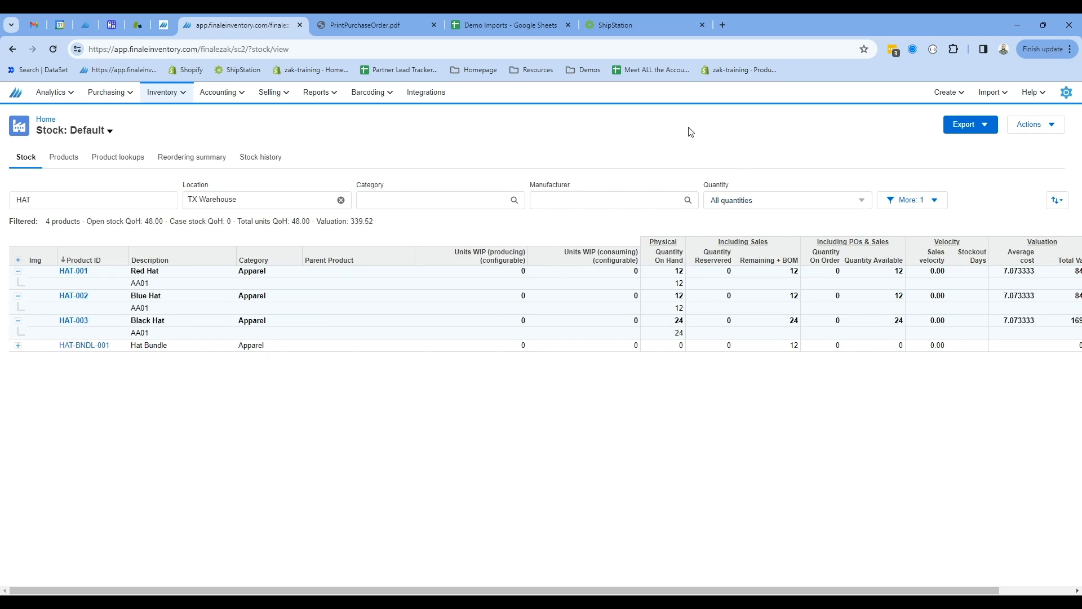
Switch to ShipStation and filter the Awaiting Shipment orders by Ship From location.
click(627, 25)
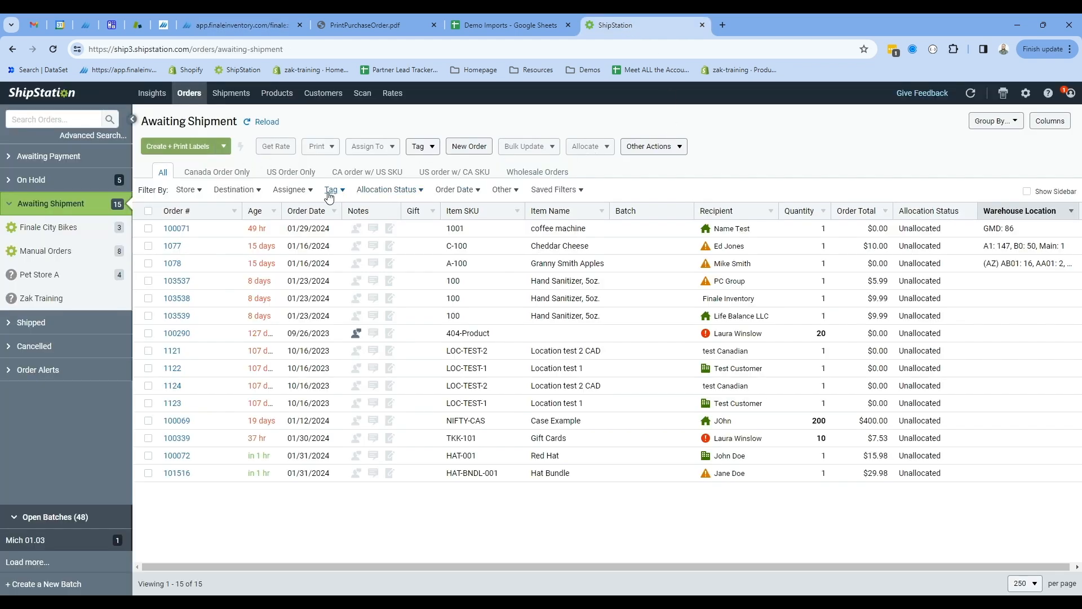
click(515, 192)
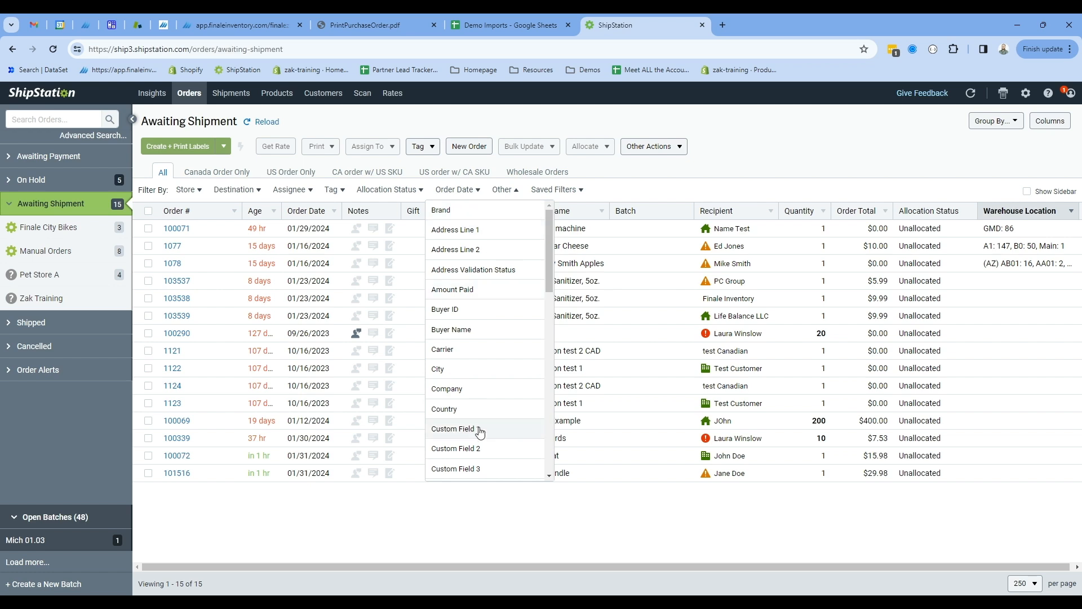
scroll(500, 393, down, 5)
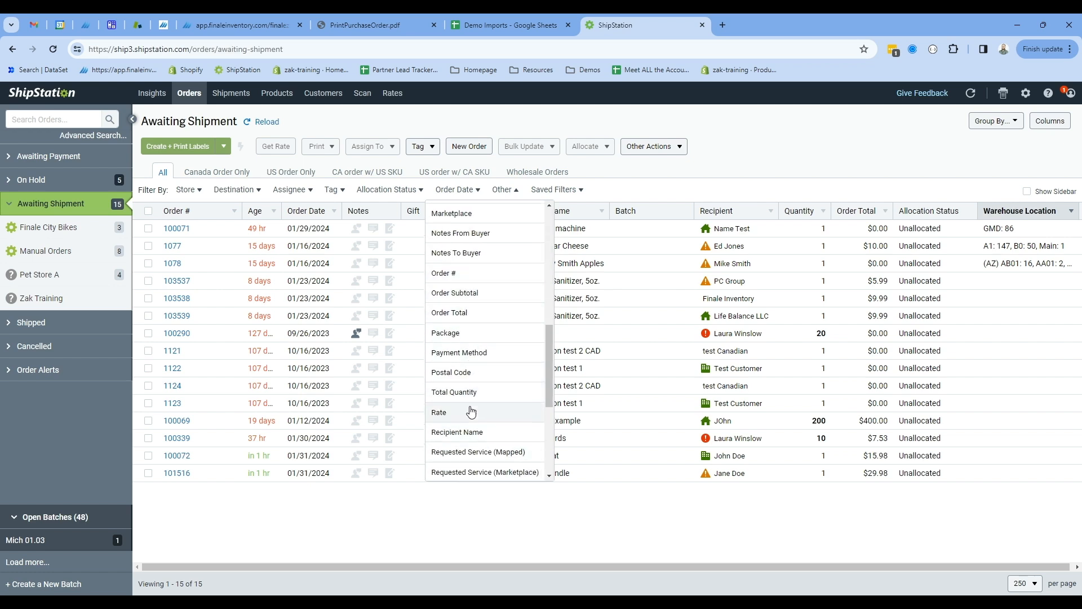
scroll(476, 336, up, 2)
scroll(476, 337, down, 5)
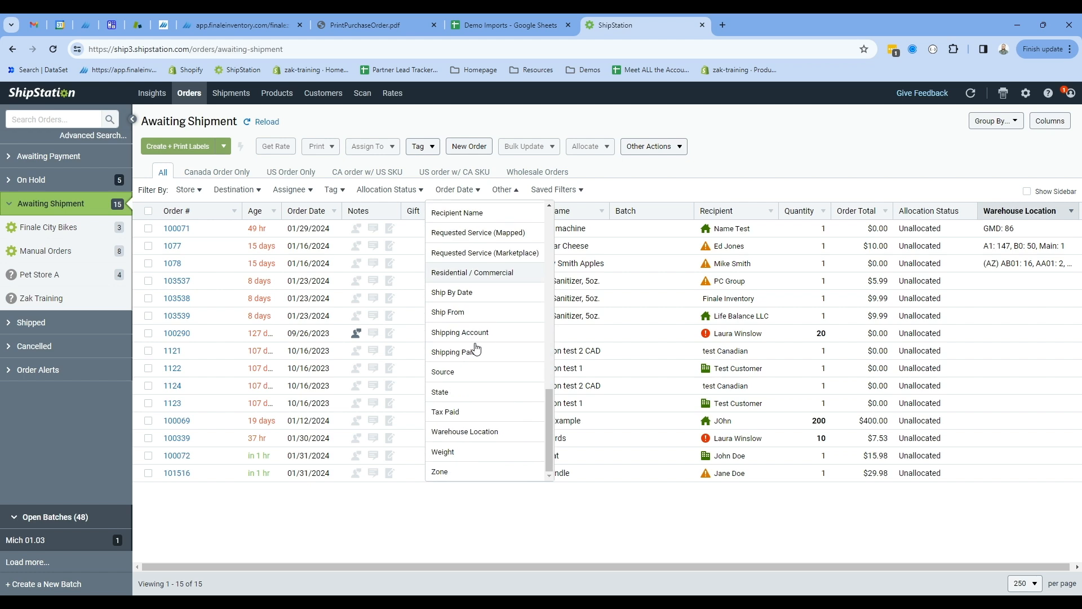
click(468, 314)
scroll(442, 369, down, 5)
click(439, 392)
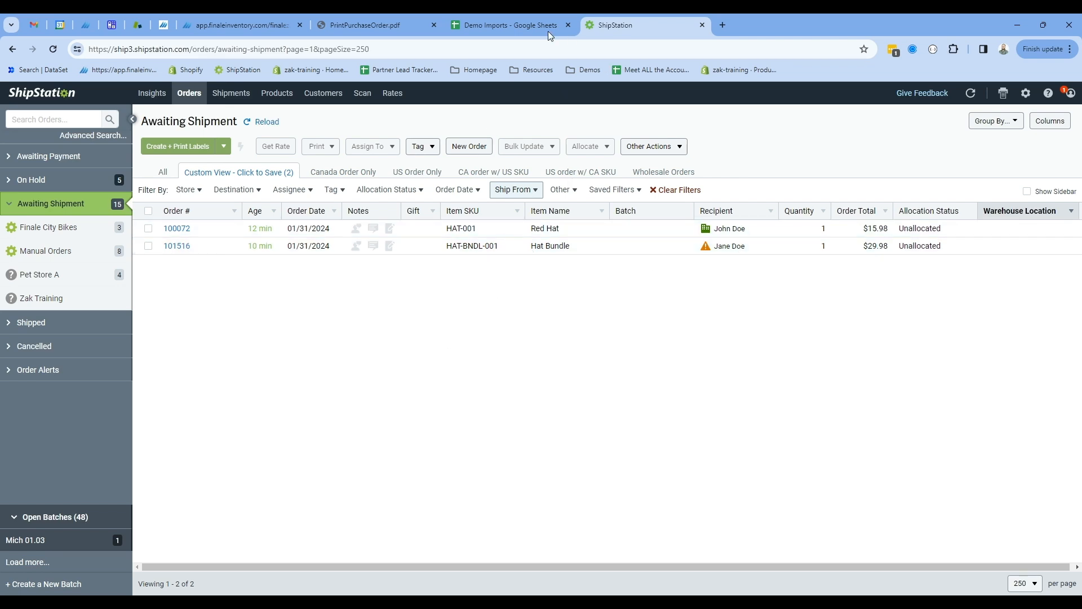
Back in Finale, run the ShipStation 'Pull sales to Finale' integration task.
click(236, 27)
click(434, 94)
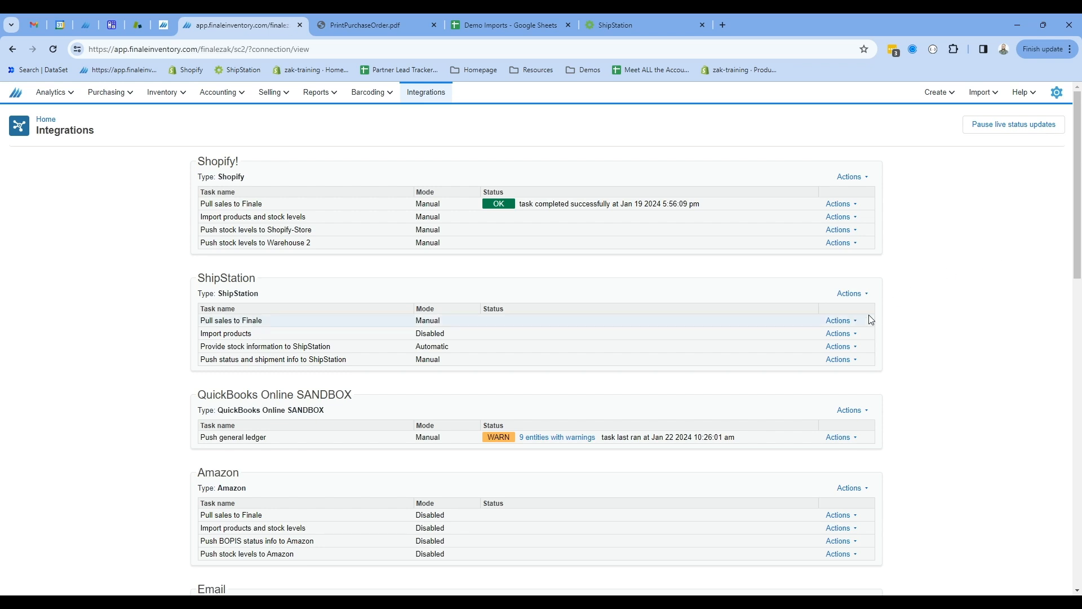
click(840, 320)
click(832, 351)
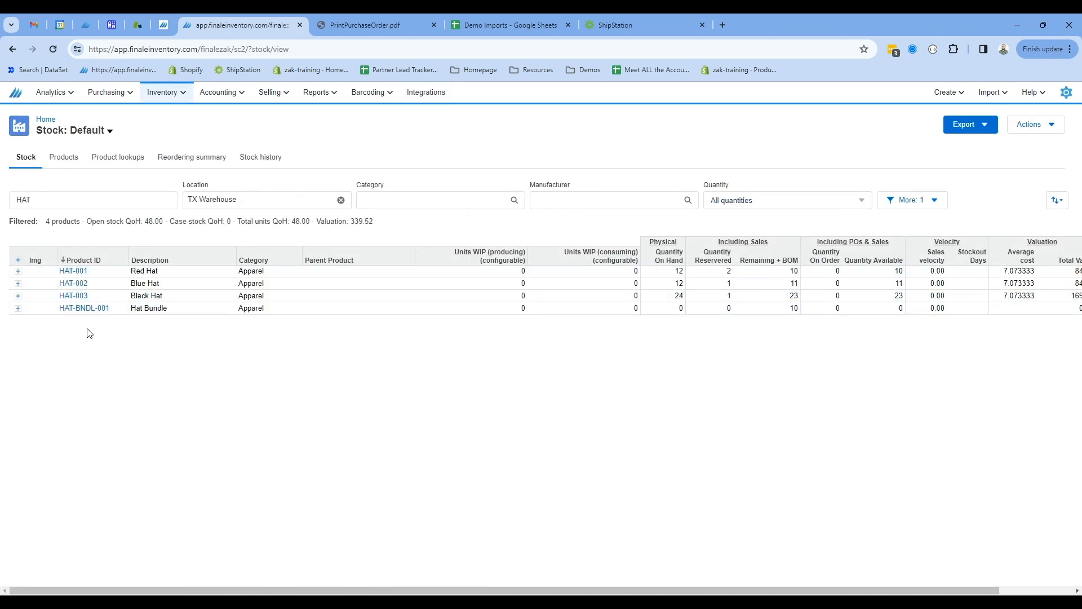
Expand the Red, Blue and Black Hat rows in the stock view to inspect their sales reservations.
click(18, 272)
click(17, 317)
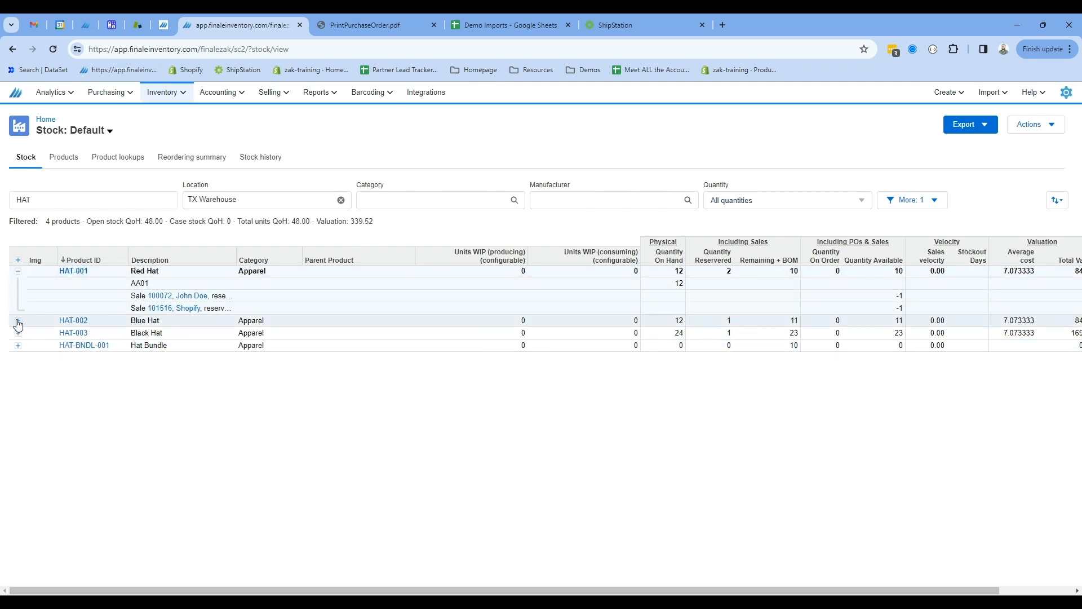
click(19, 358)
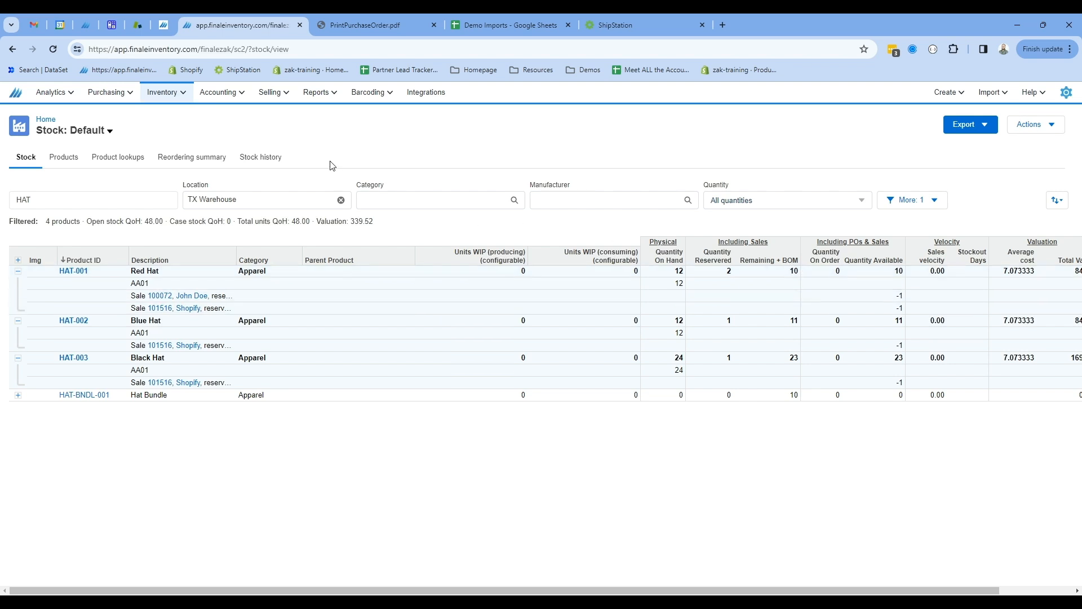
Switch to ShipStation and mark both hat orders as shipped, choosing a carrier for each and entering tracking numbers 12 and 45.
click(655, 22)
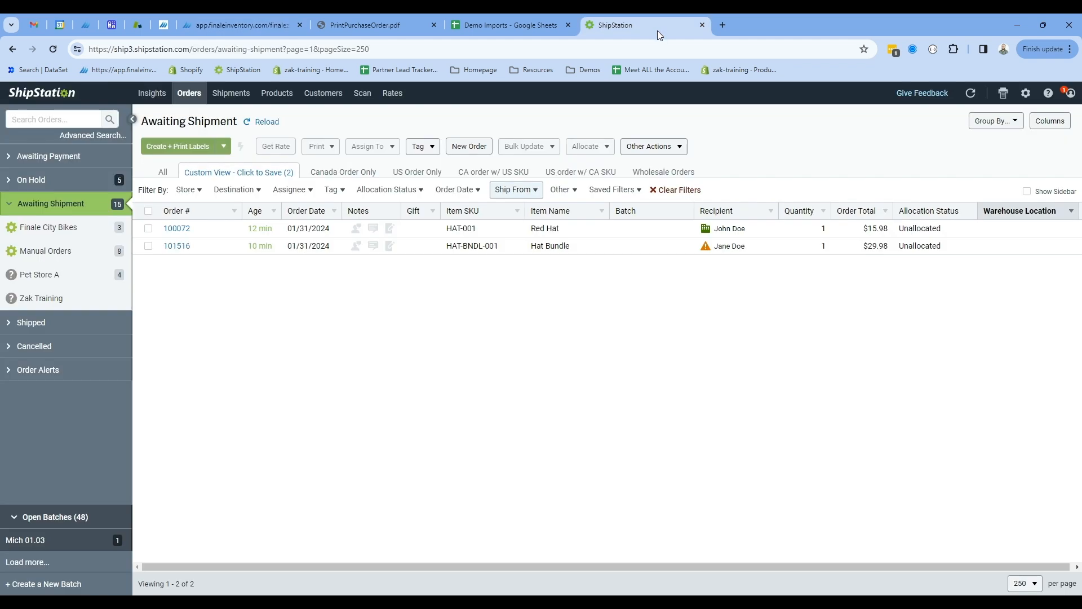
click(148, 211)
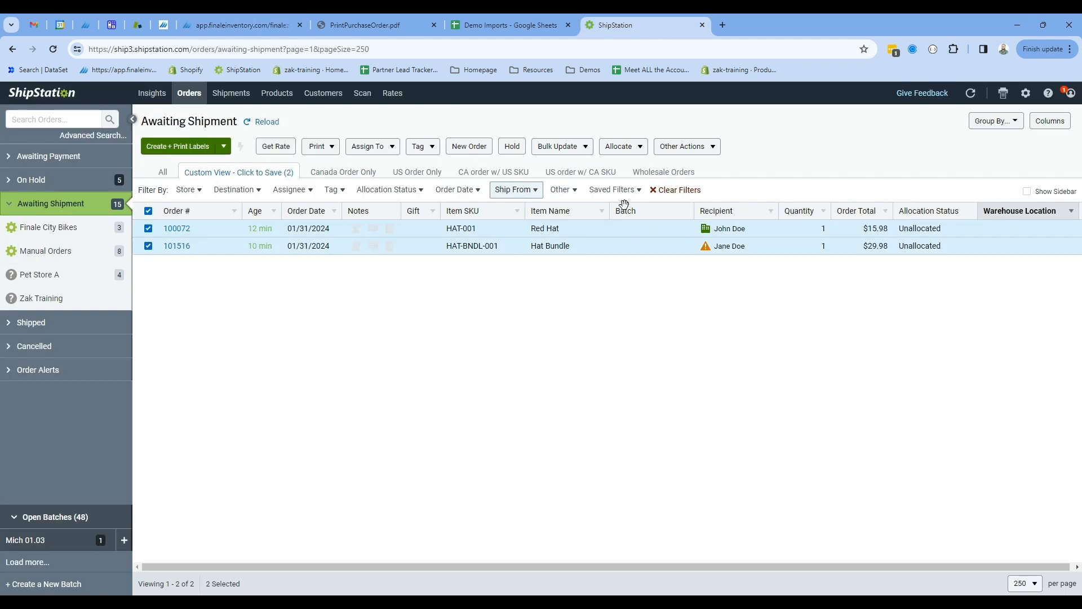
click(701, 148)
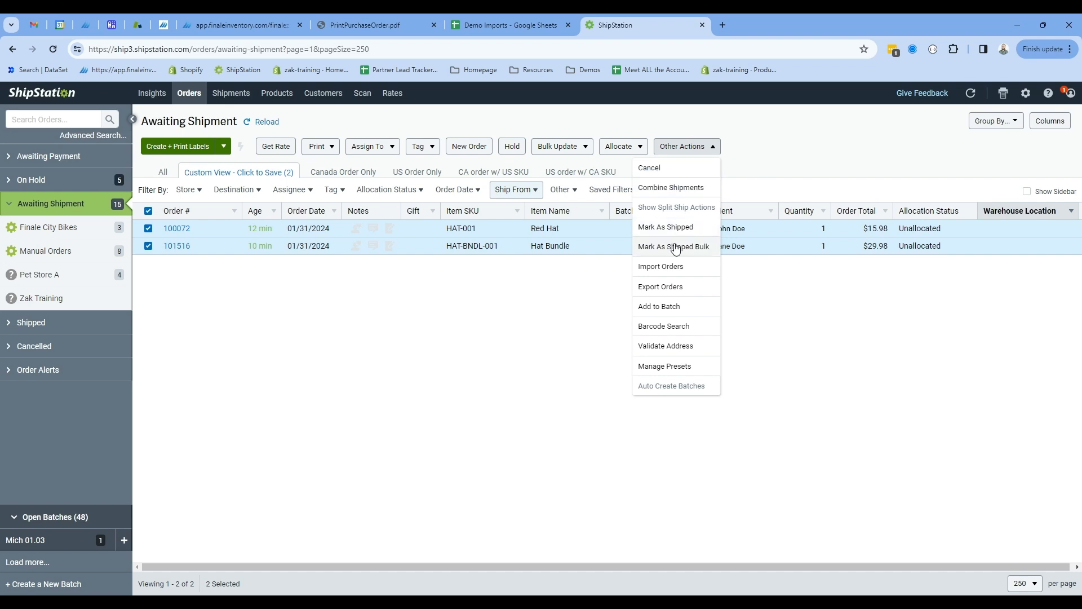
click(676, 227)
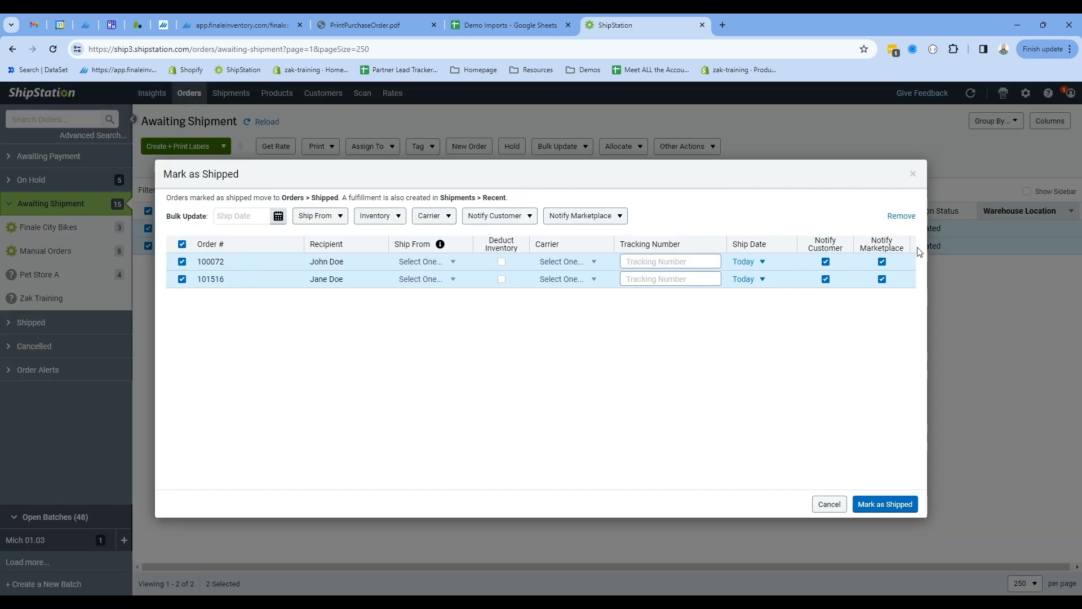
click(583, 263)
click(571, 303)
click(573, 280)
click(572, 316)
click(648, 262)
text(12)
text(456)
click(896, 505)
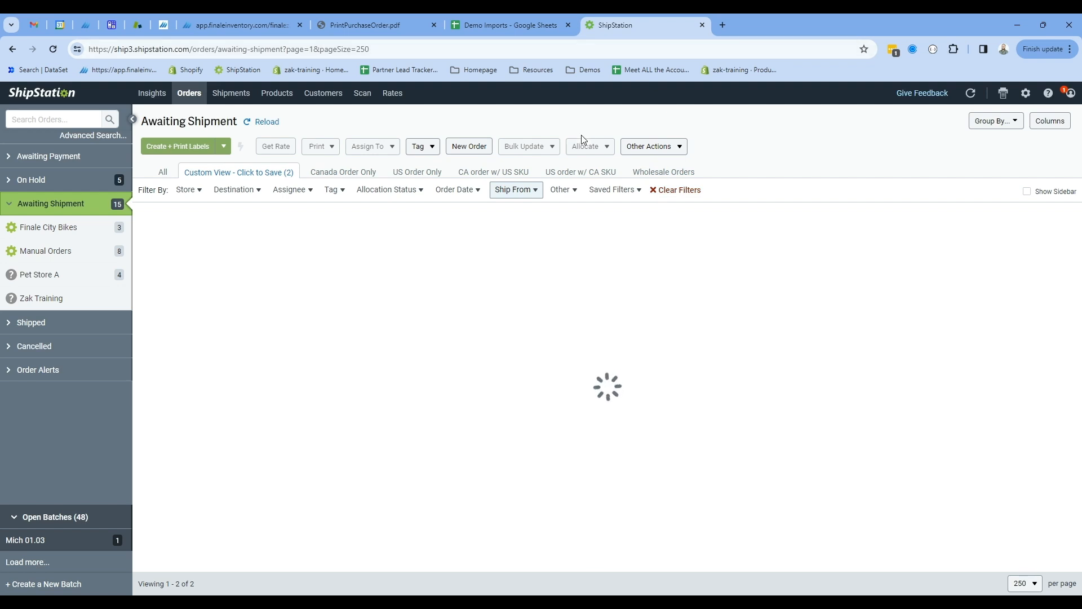
In Finale's Integrations, rerun the ShipStation 'Pull sales to Finale' task to sync the shipped orders.
click(265, 25)
click(843, 320)
click(805, 352)
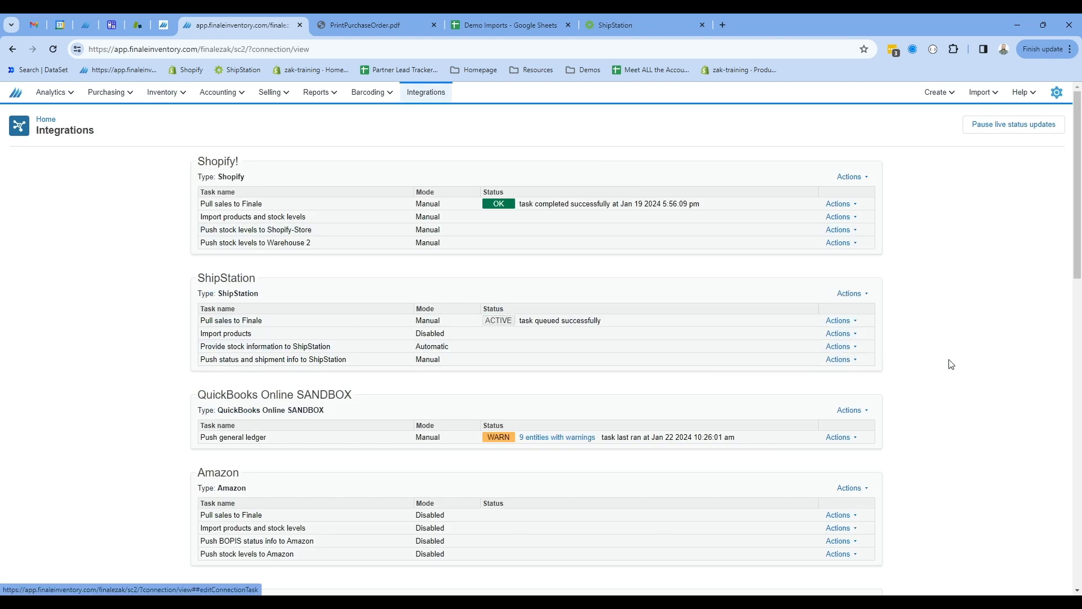
Return to the hats' stock view to recheck quantities, then open the Analytics overview.
key(alt+Left)
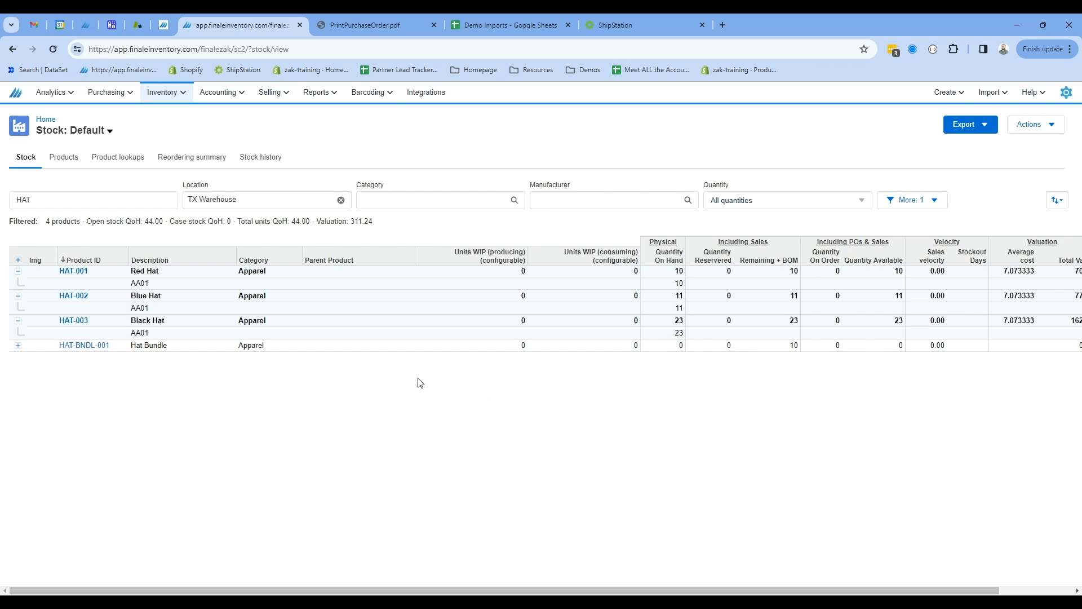
click(52, 91)
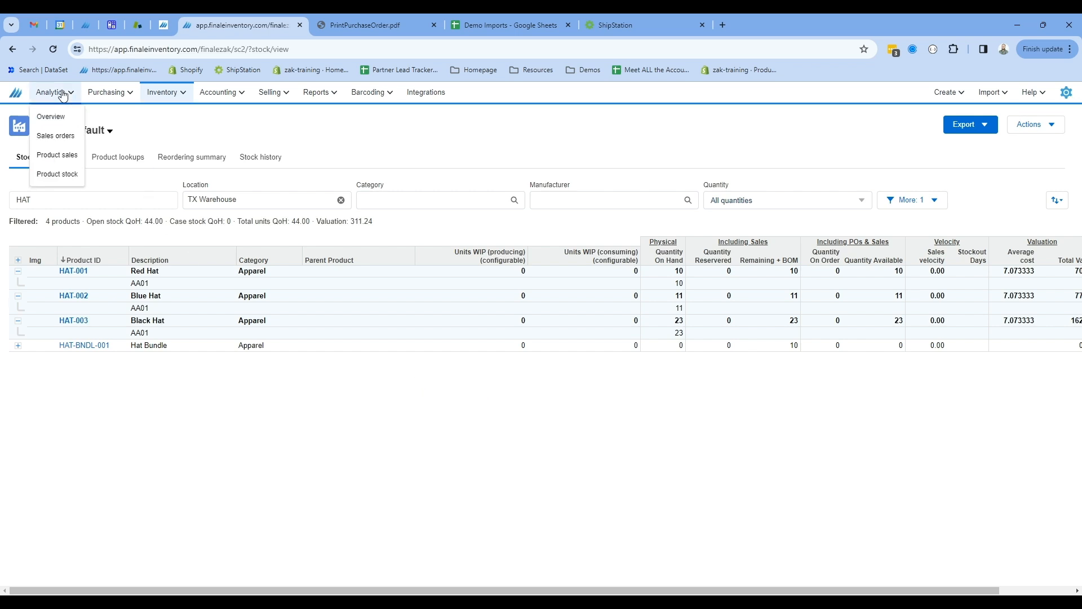
click(60, 122)
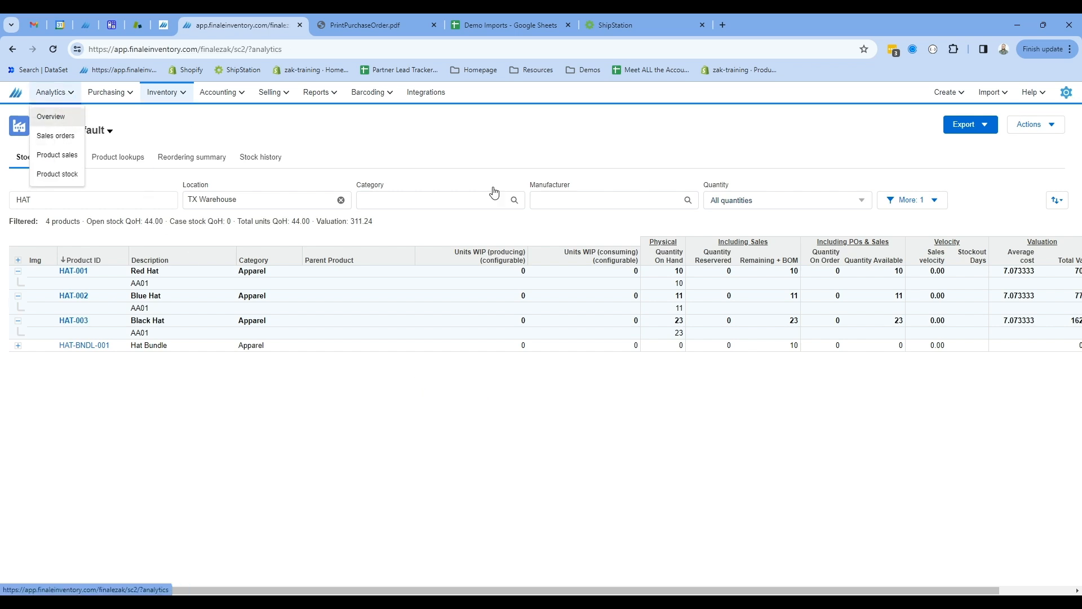
mouse_move(325, 97)
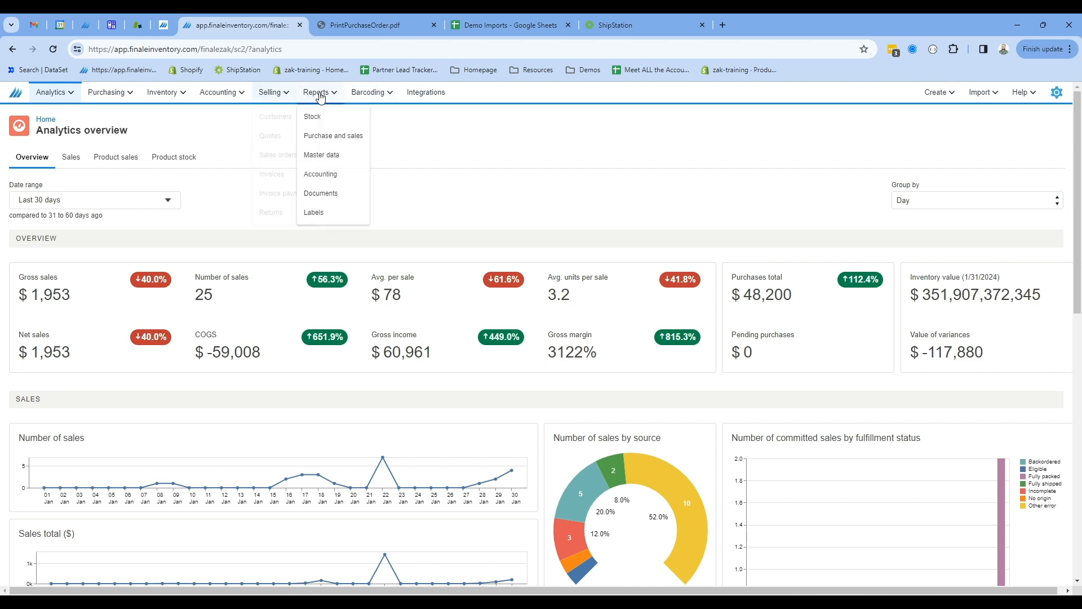